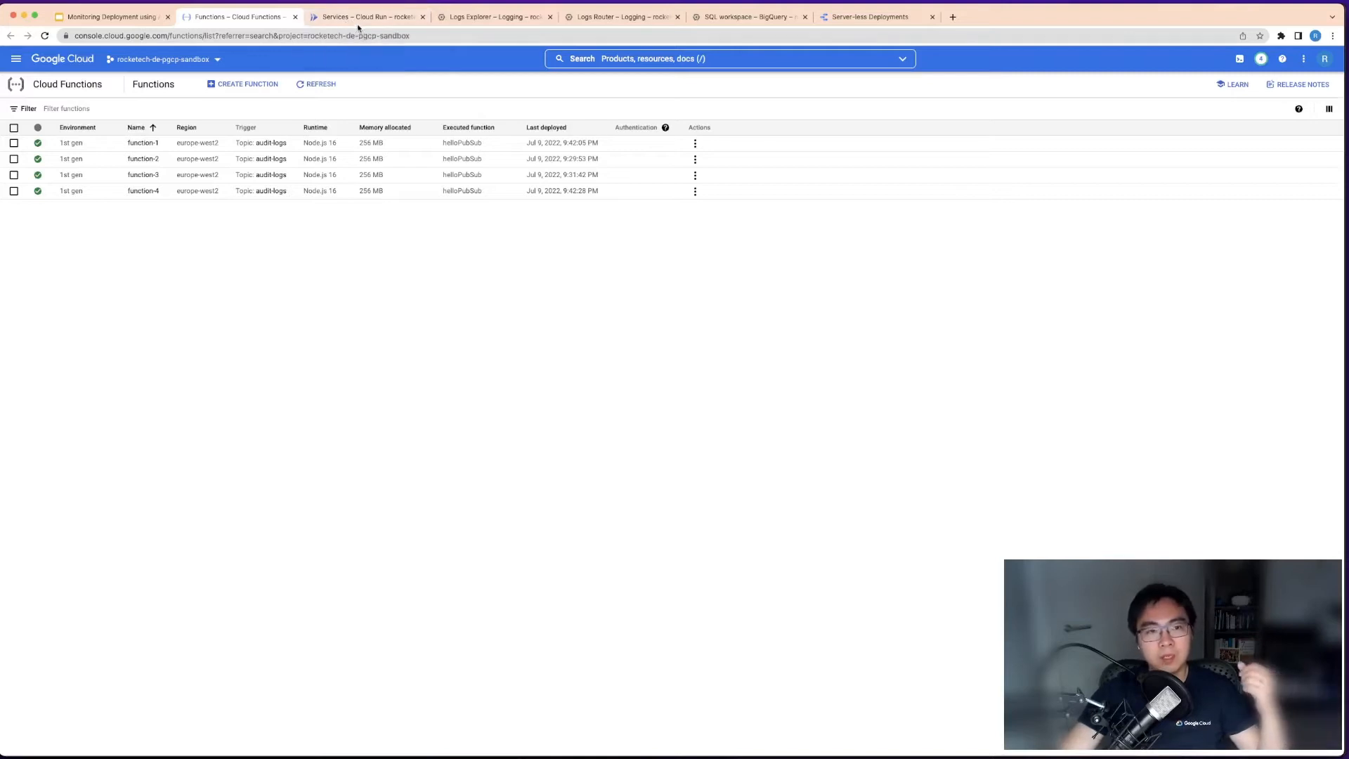
Examine the Cloud Run revision audit log entries in the Logs Explorer.
{"action": "left_click", "coordinate": [466, 19]}
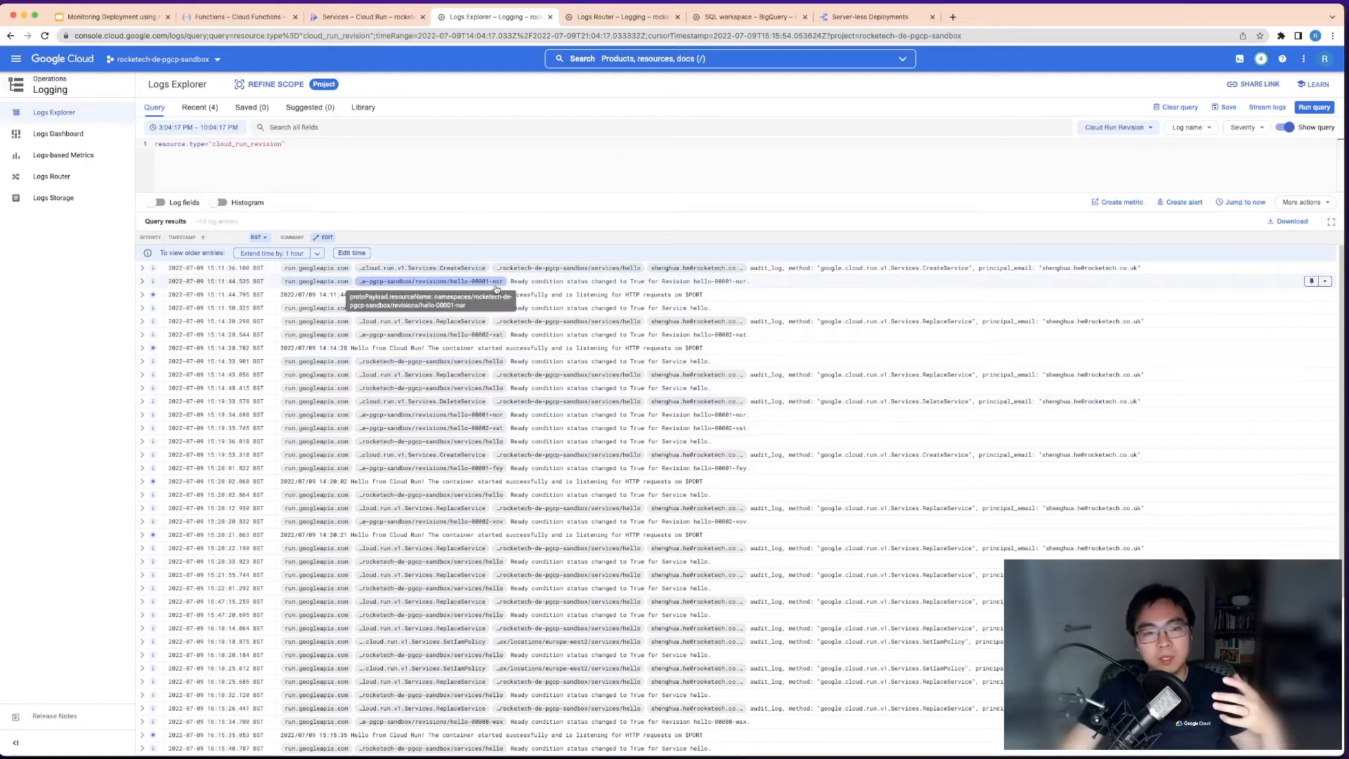
{"action": "left_click", "coordinate": [574, 175]}
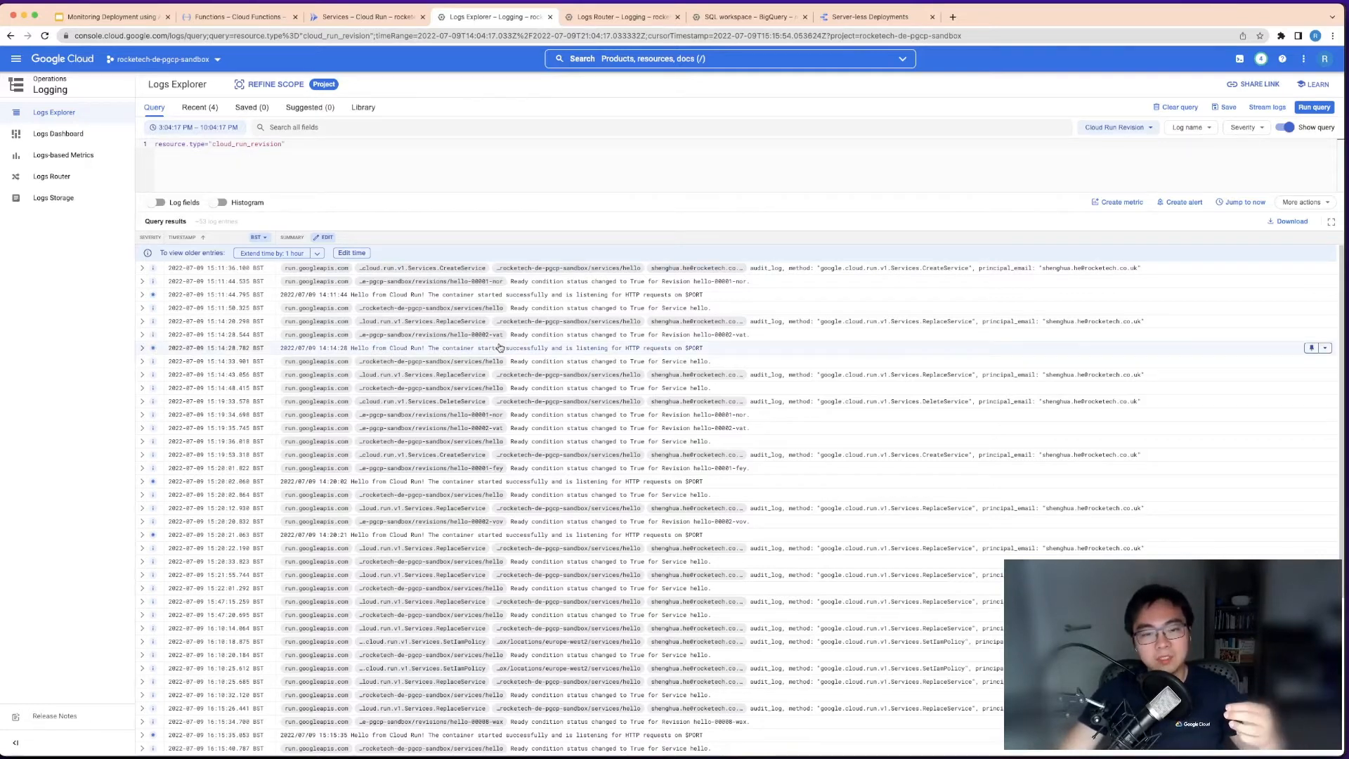
{"action": "scroll", "coordinate": [499, 348], "scroll_direction": "down", "scroll_amount": 2}
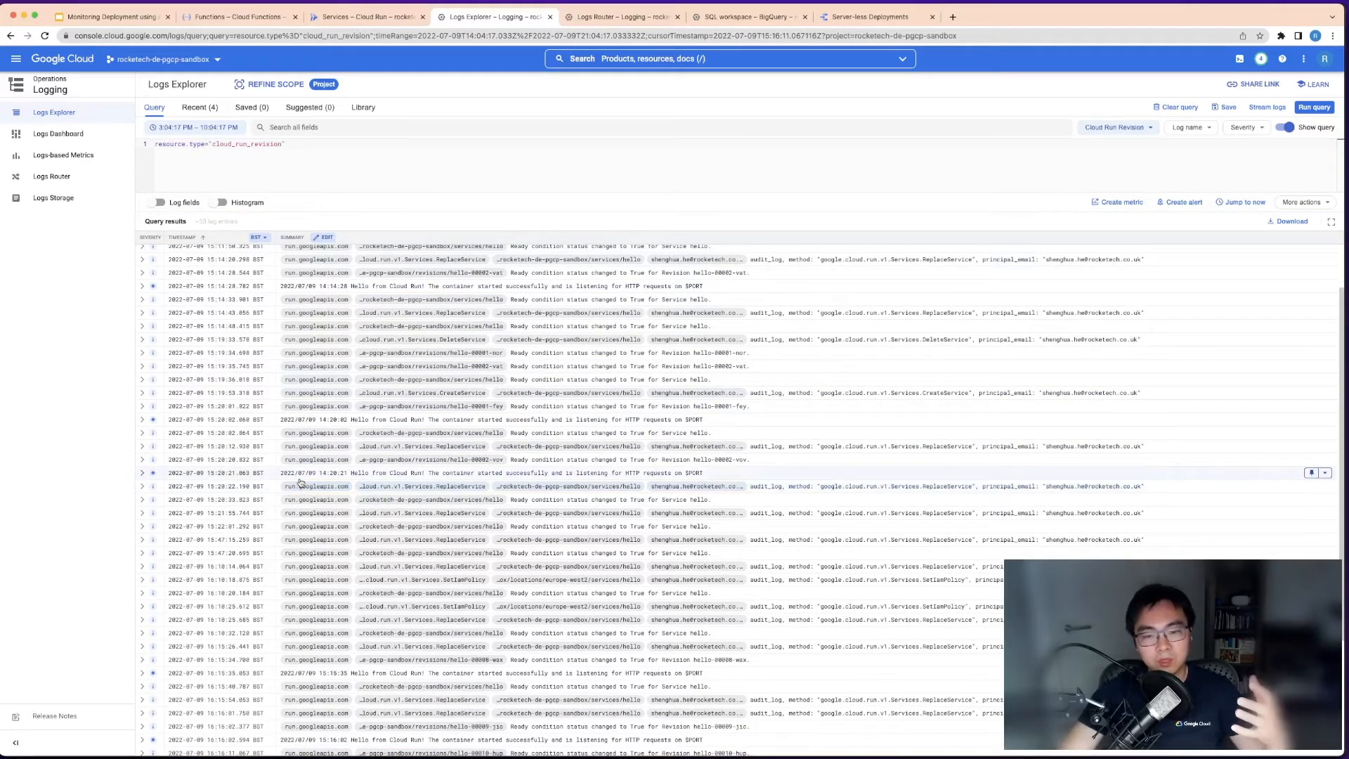
{"action": "scroll", "coordinate": [294, 257], "scroll_direction": "up", "scroll_amount": 2}
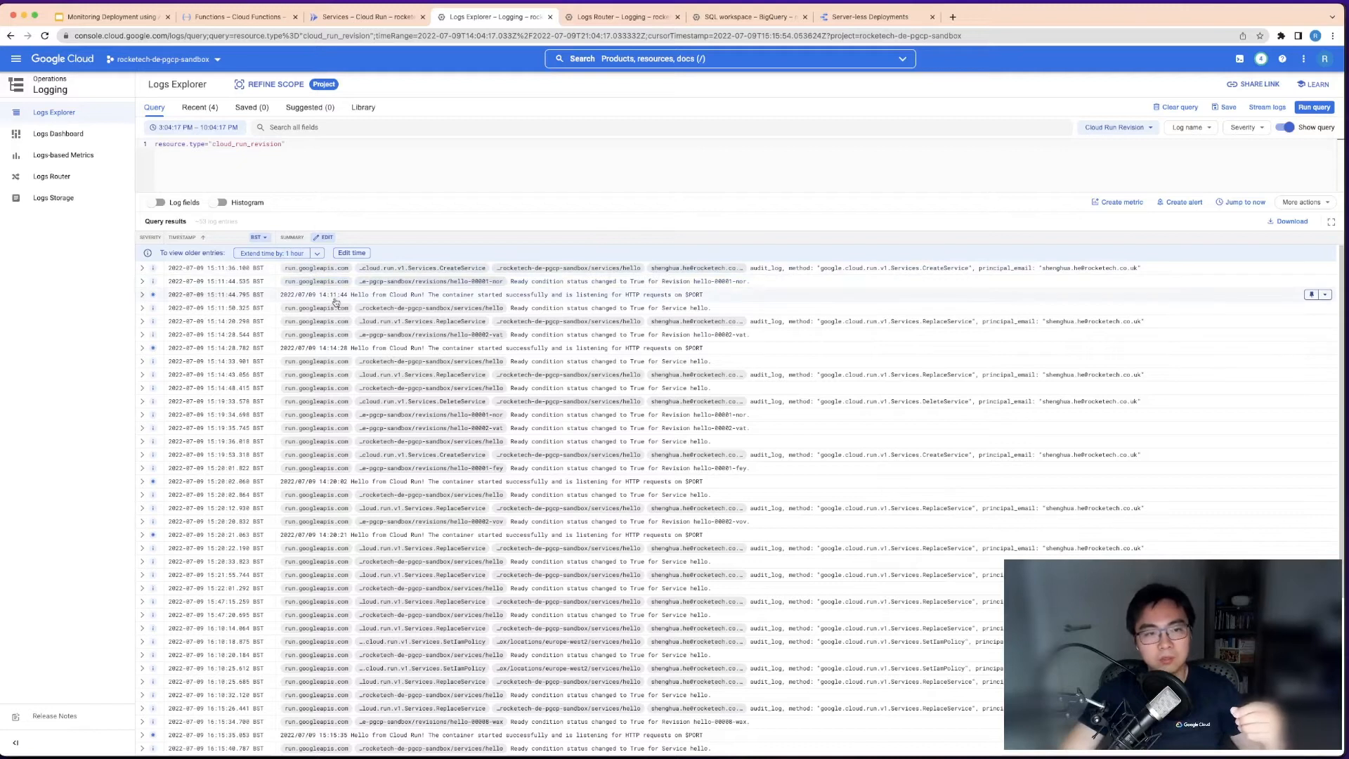
{"action": "left_click", "coordinate": [243, 191]}
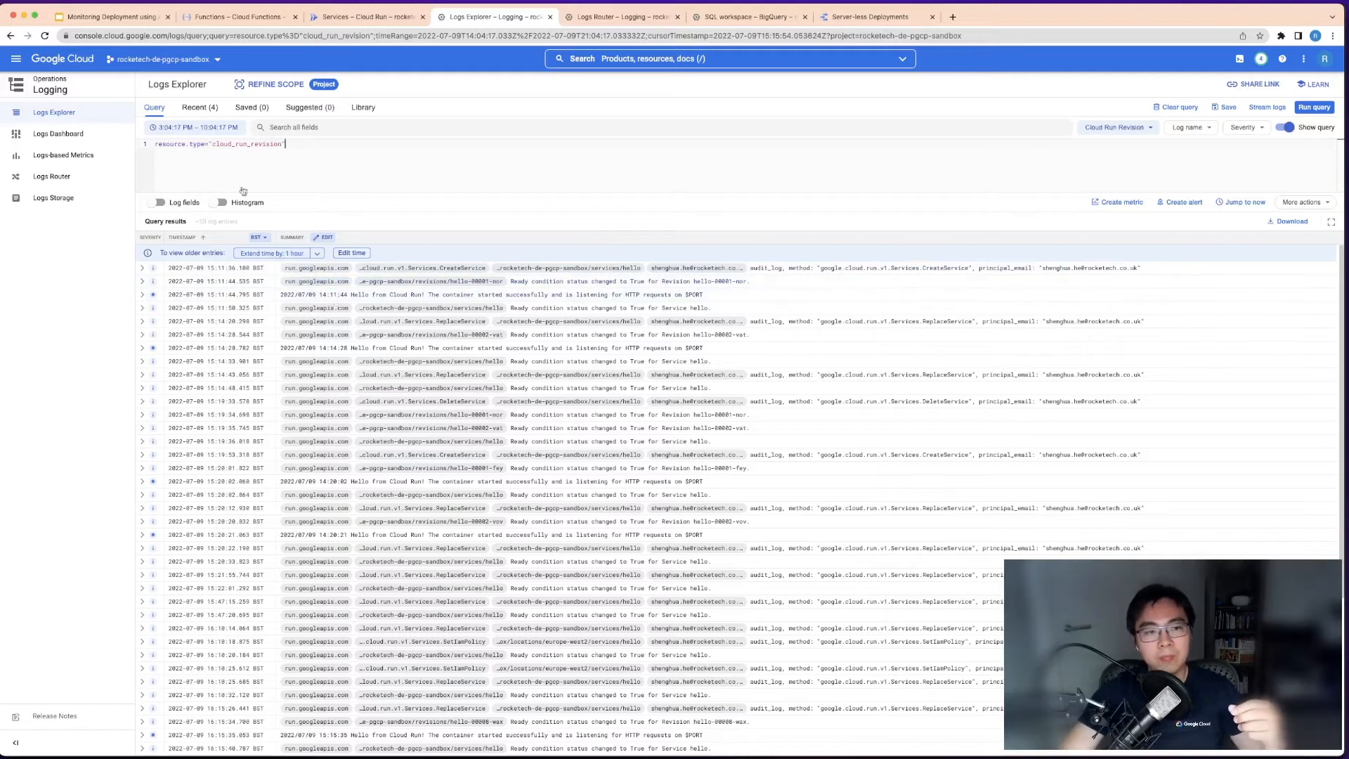
Search the resource filters for cloud function and filter the logs by the Cloud Function resource type.
{"action": "left_click", "coordinate": [1103, 127]}
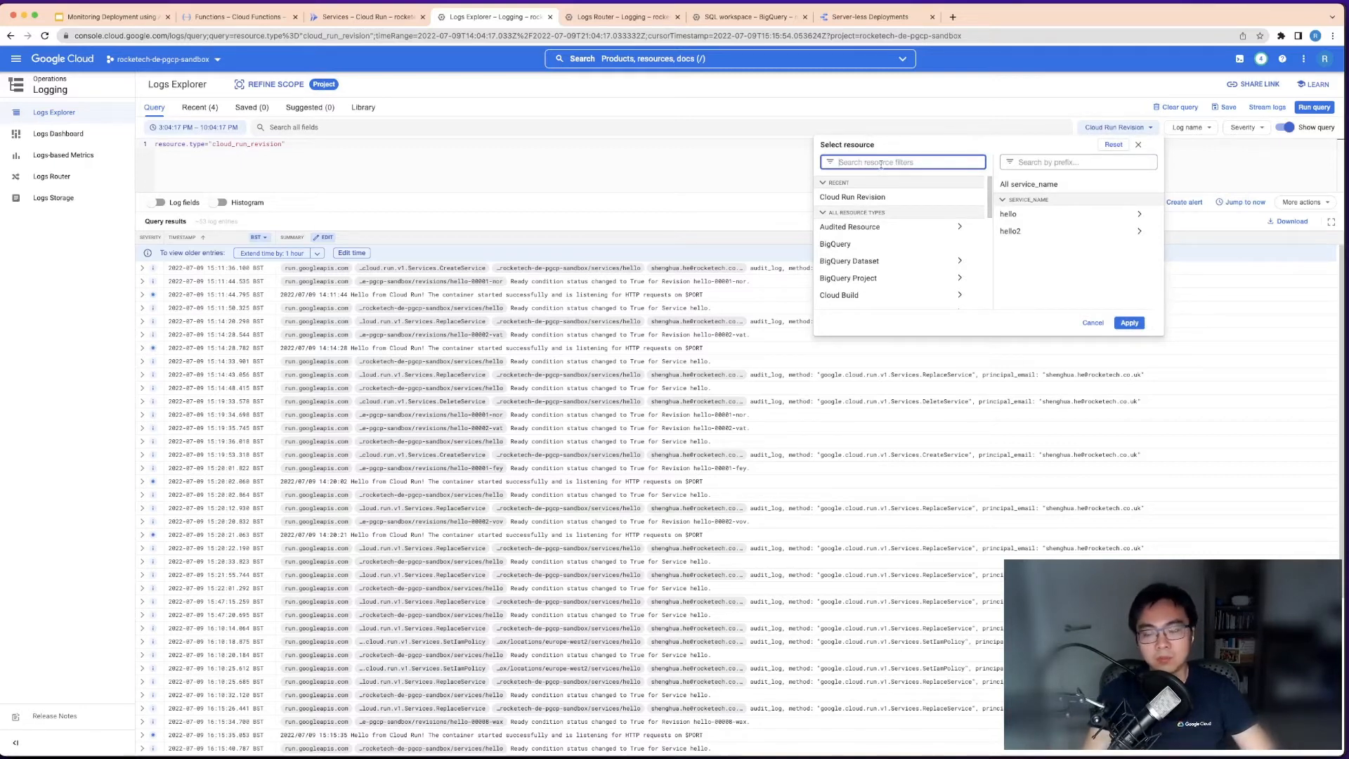
{"action": "type", "text": "cloud function"}
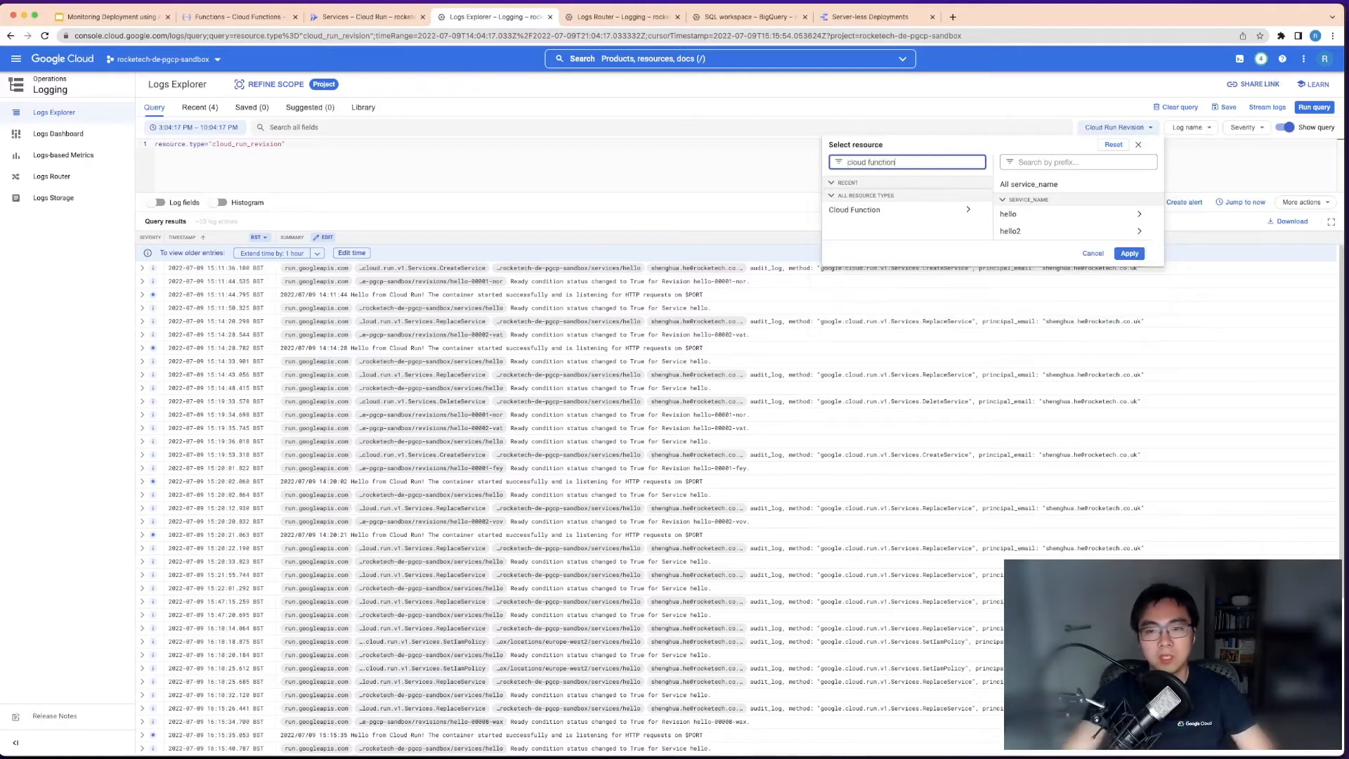
{"action": "left_click", "coordinate": [844, 211]}
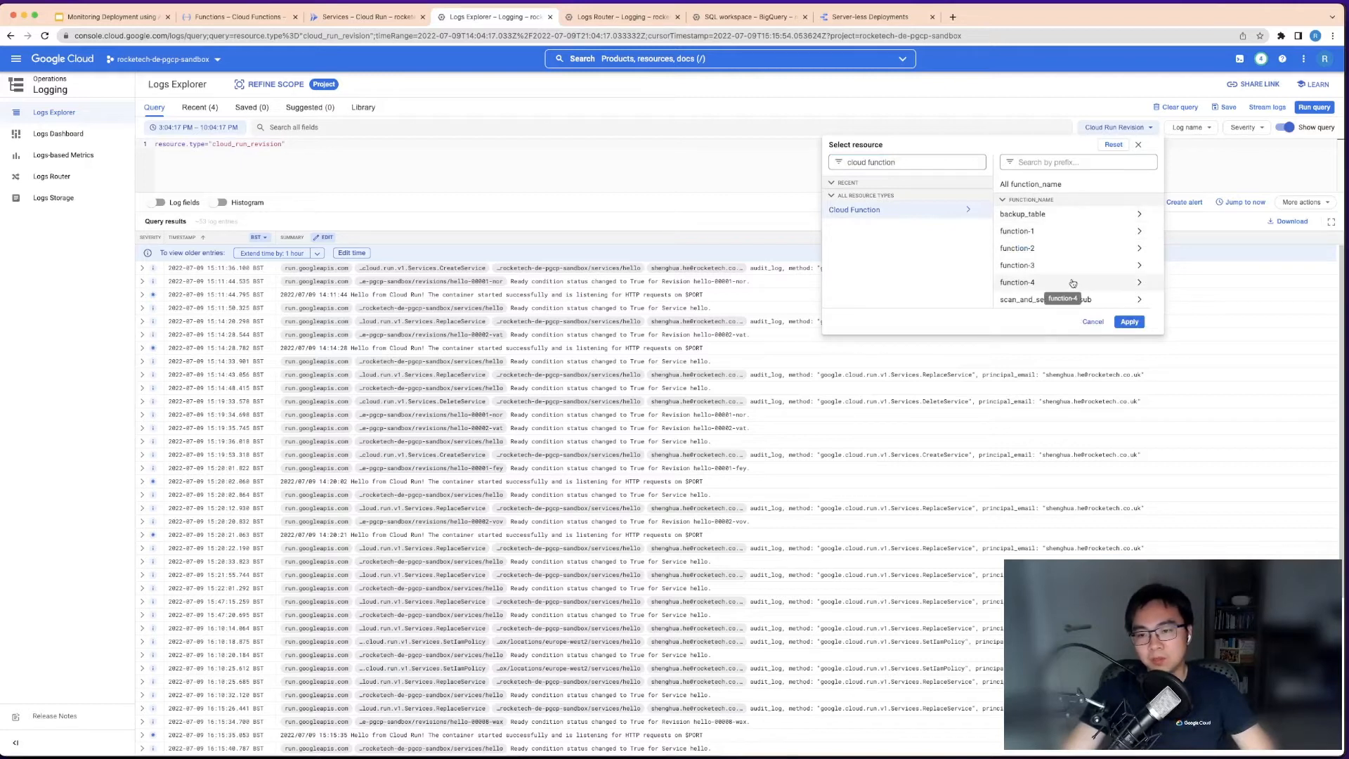
{"action": "left_click", "coordinate": [1130, 321]}
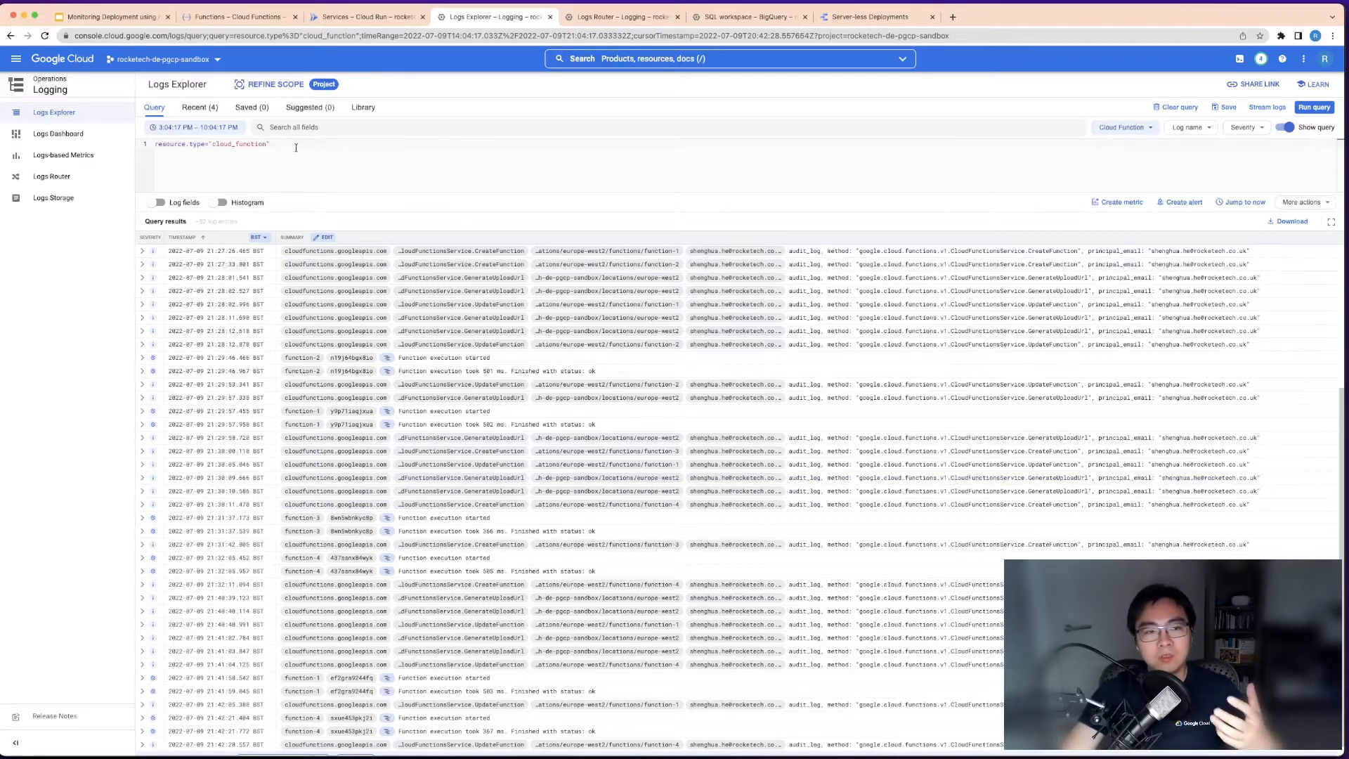
Start a logs routing sink from the current Cloud Function query and name it ADSasd.
{"action": "left_click", "coordinate": [1302, 202]}
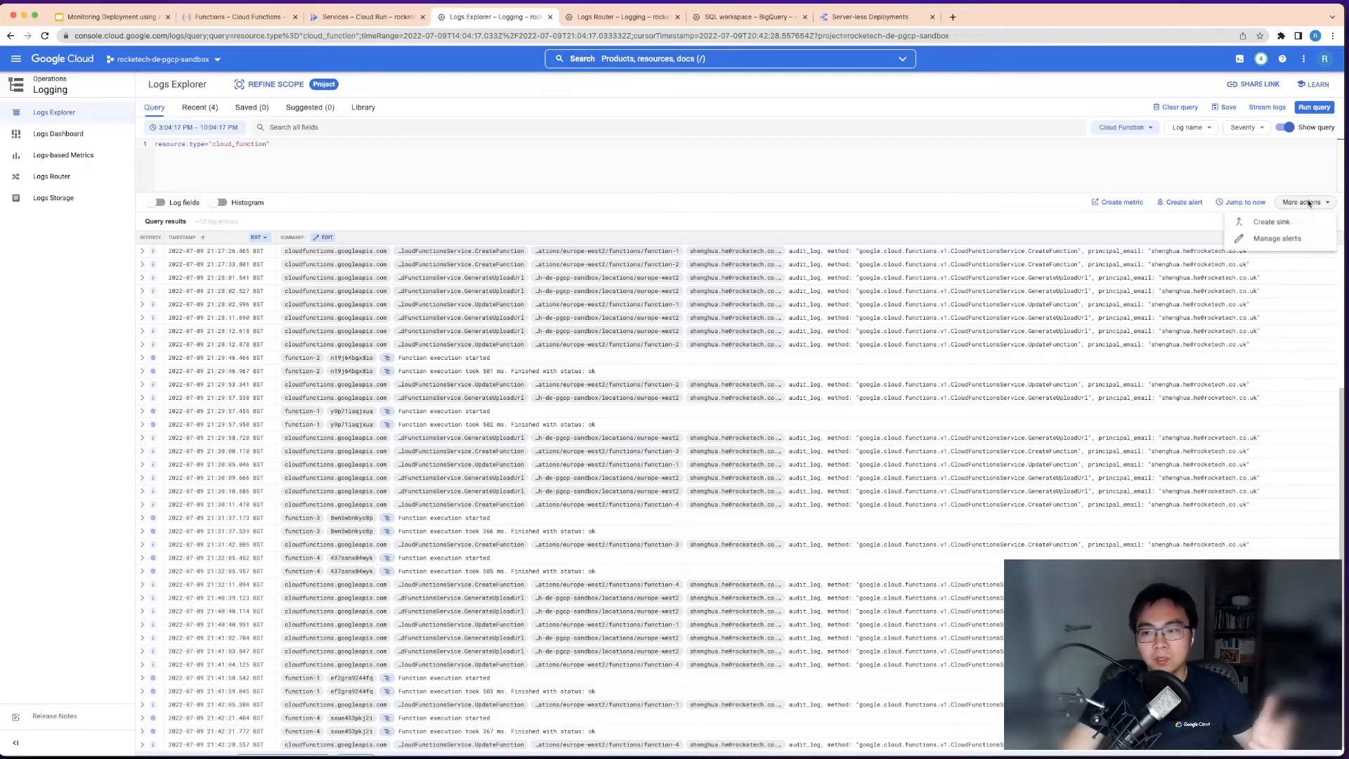
{"action": "left_click", "coordinate": [1277, 224]}
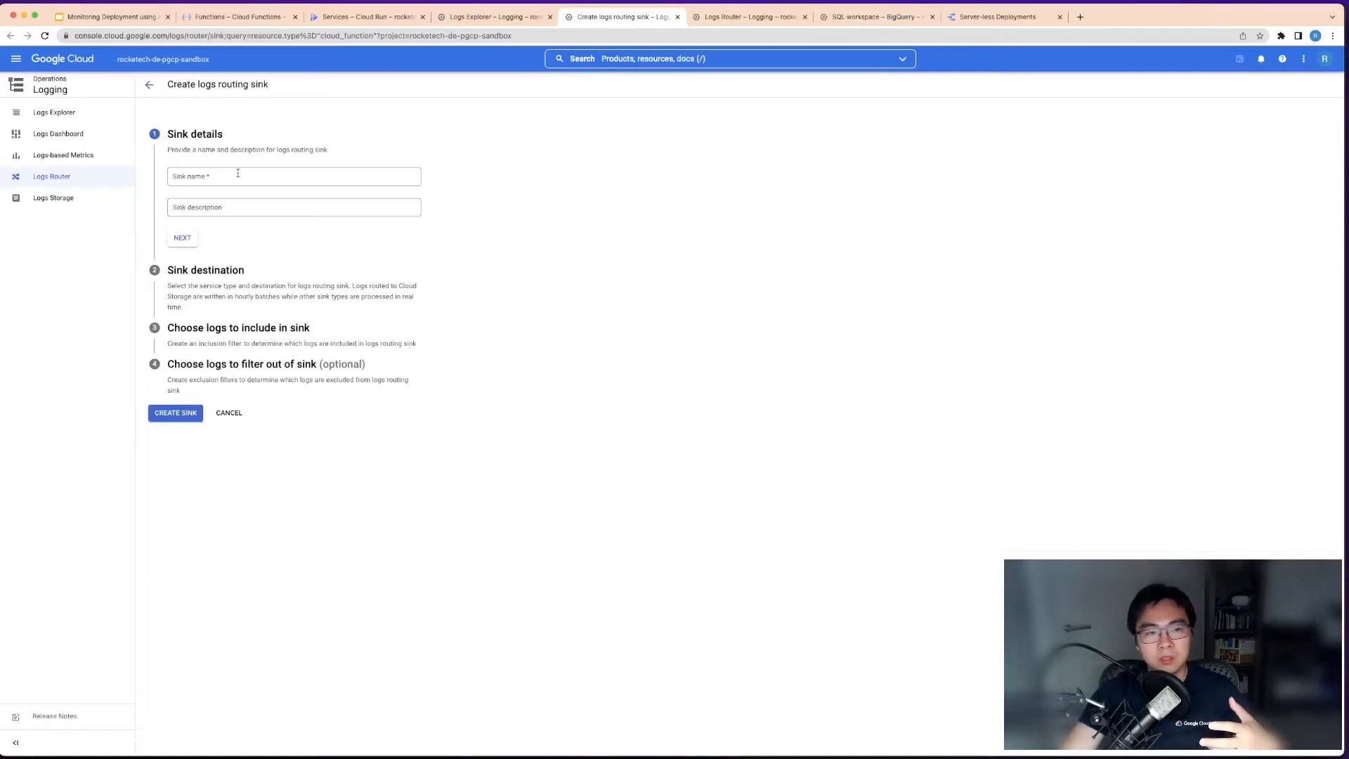
{"action": "left_click", "coordinate": [237, 179]}
{"action": "type", "text": "ADSasd"}
{"action": "left_click", "coordinate": [182, 237]}
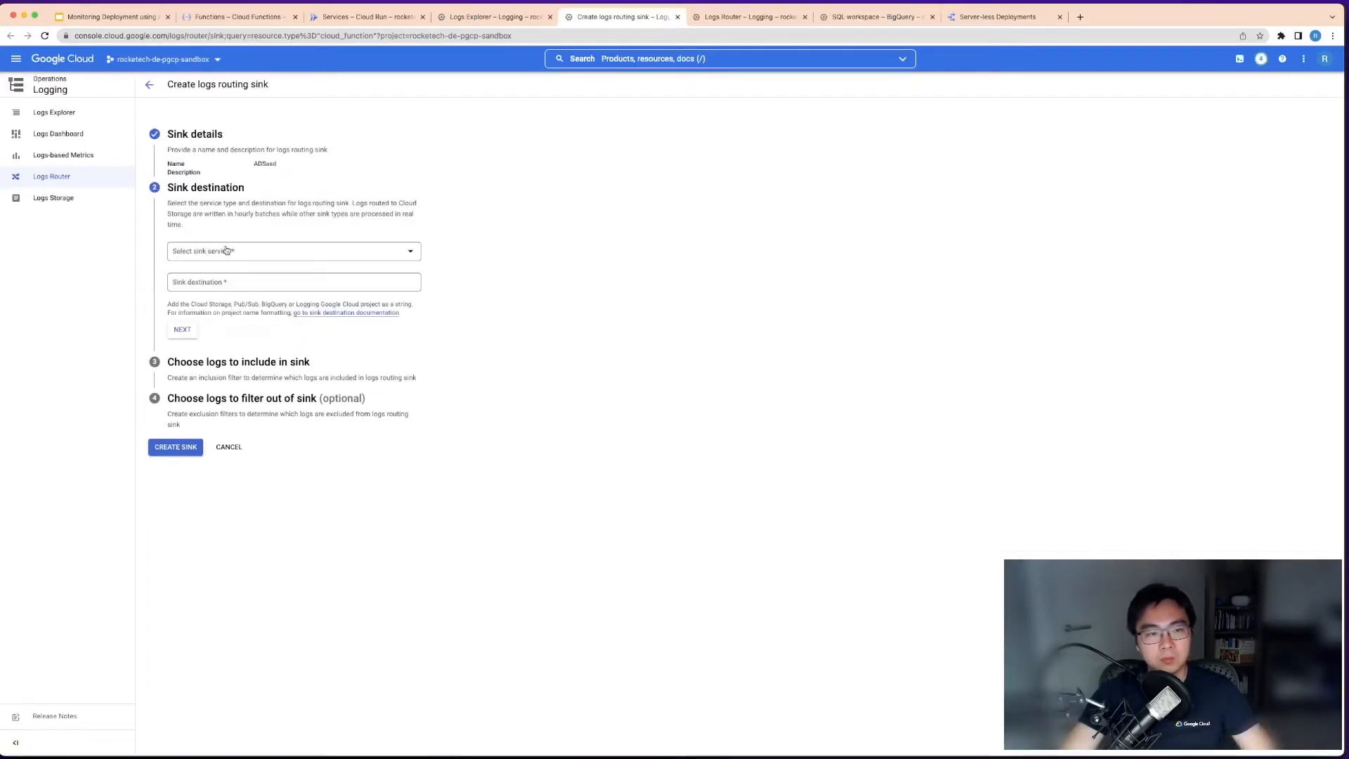
Review the service types available for the sink destination without selecting one.
{"action": "left_click", "coordinate": [248, 253]}
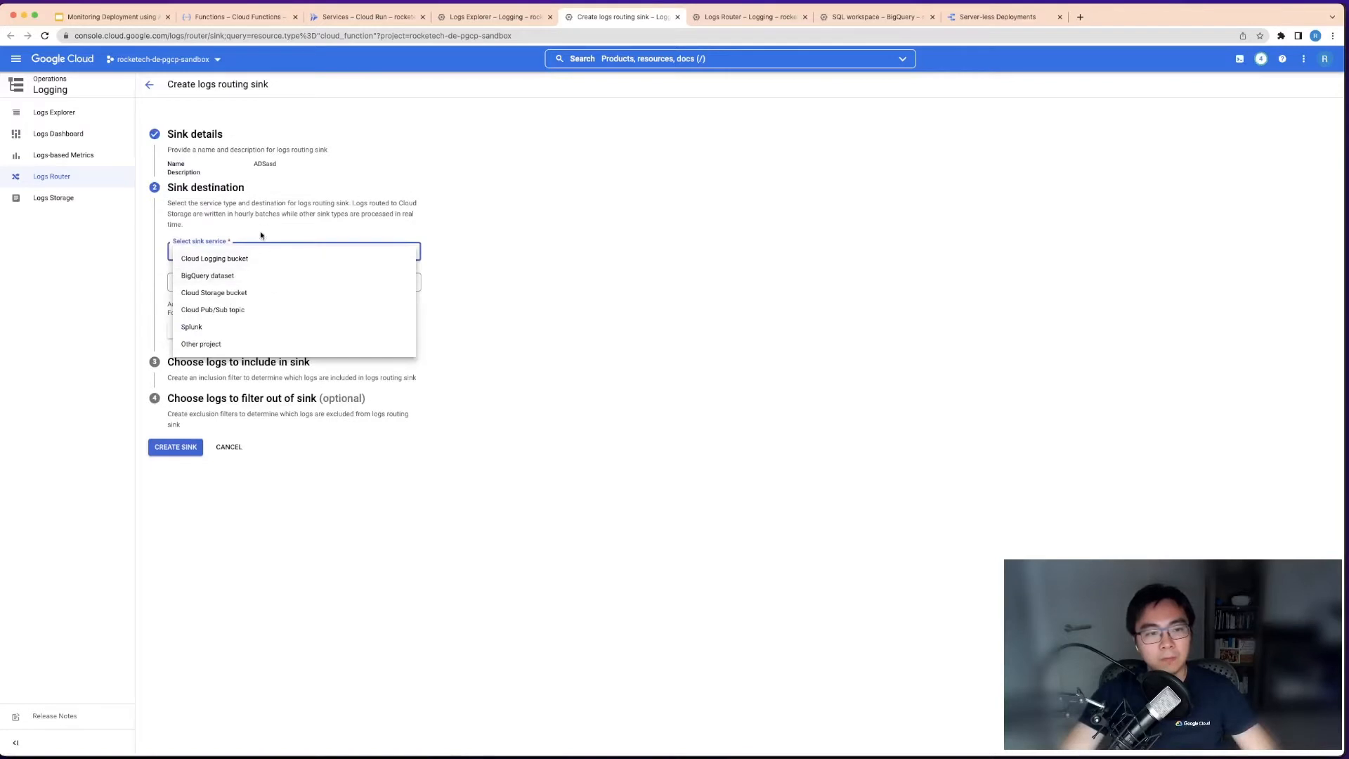
{"action": "left_click", "coordinate": [260, 231]}
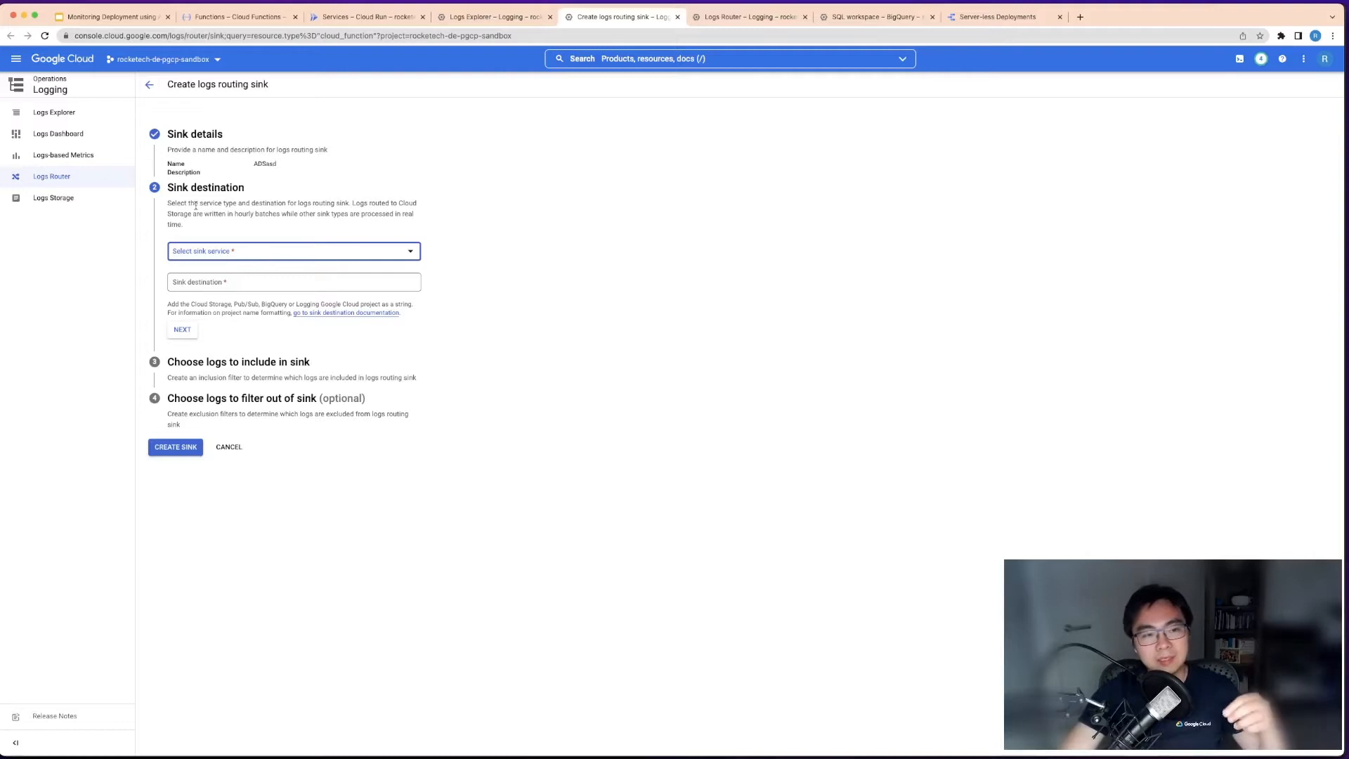
{"action": "left_click", "coordinate": [255, 251]}
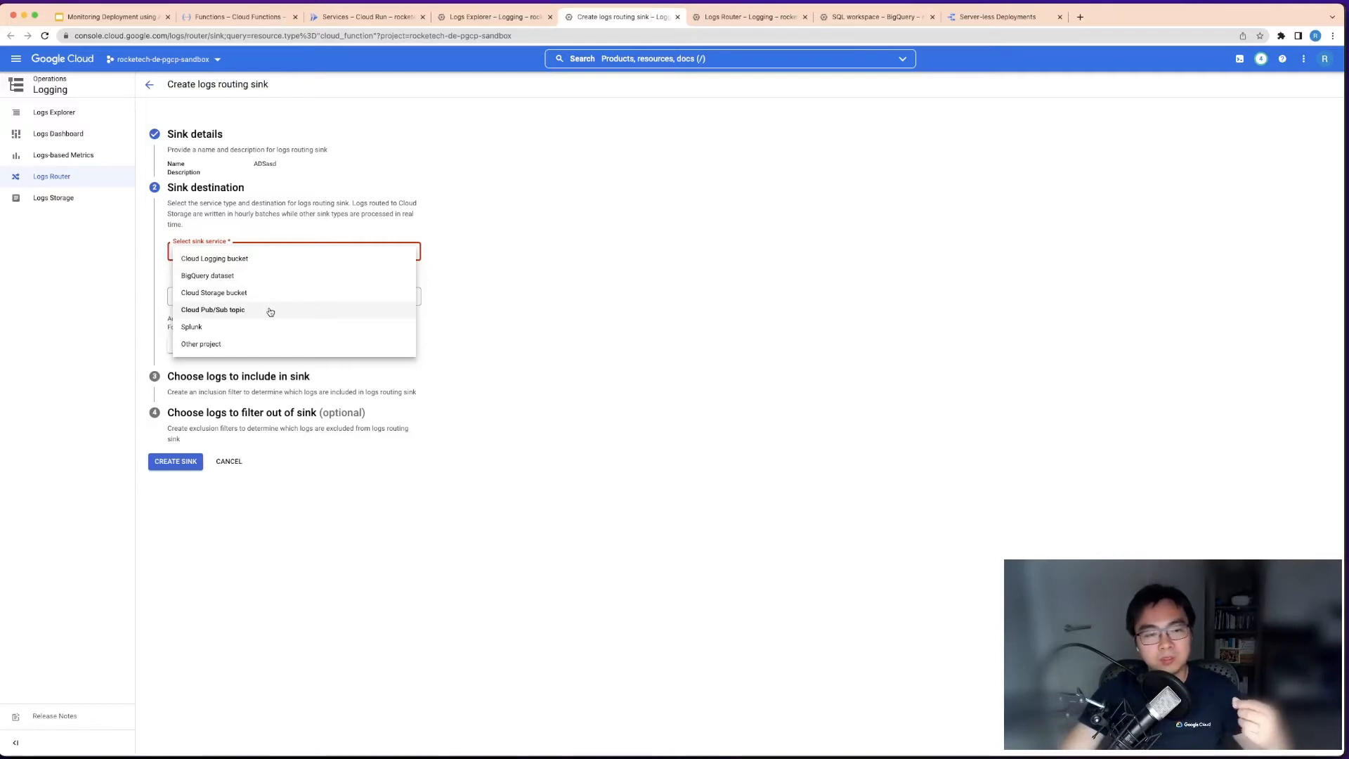
{"action": "left_click", "coordinate": [560, 298]}
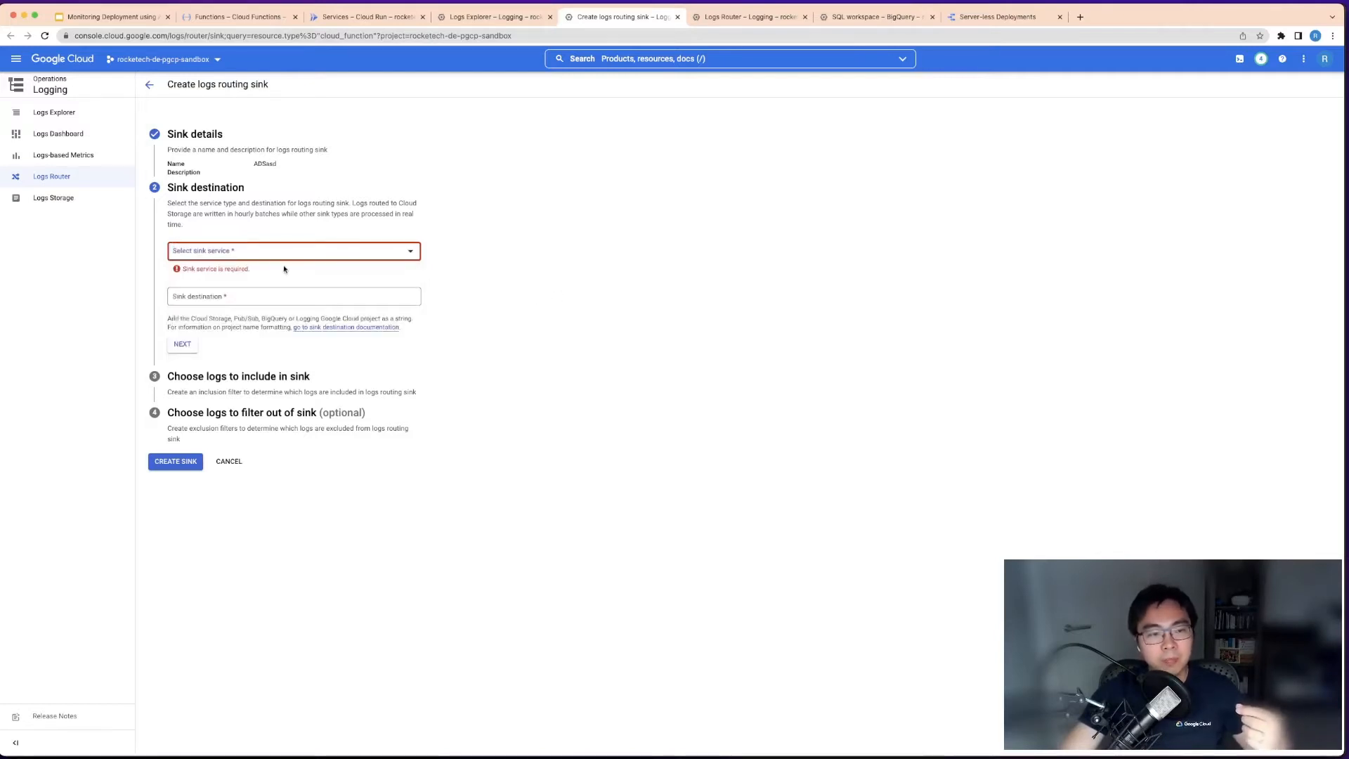
Try routing the sink to the bigquery_examples BigQuery dataset with partitioned tables, review its inclusion filter, and discard the draft.
{"action": "left_click", "coordinate": [272, 255]}
{"action": "left_click", "coordinate": [272, 277]}
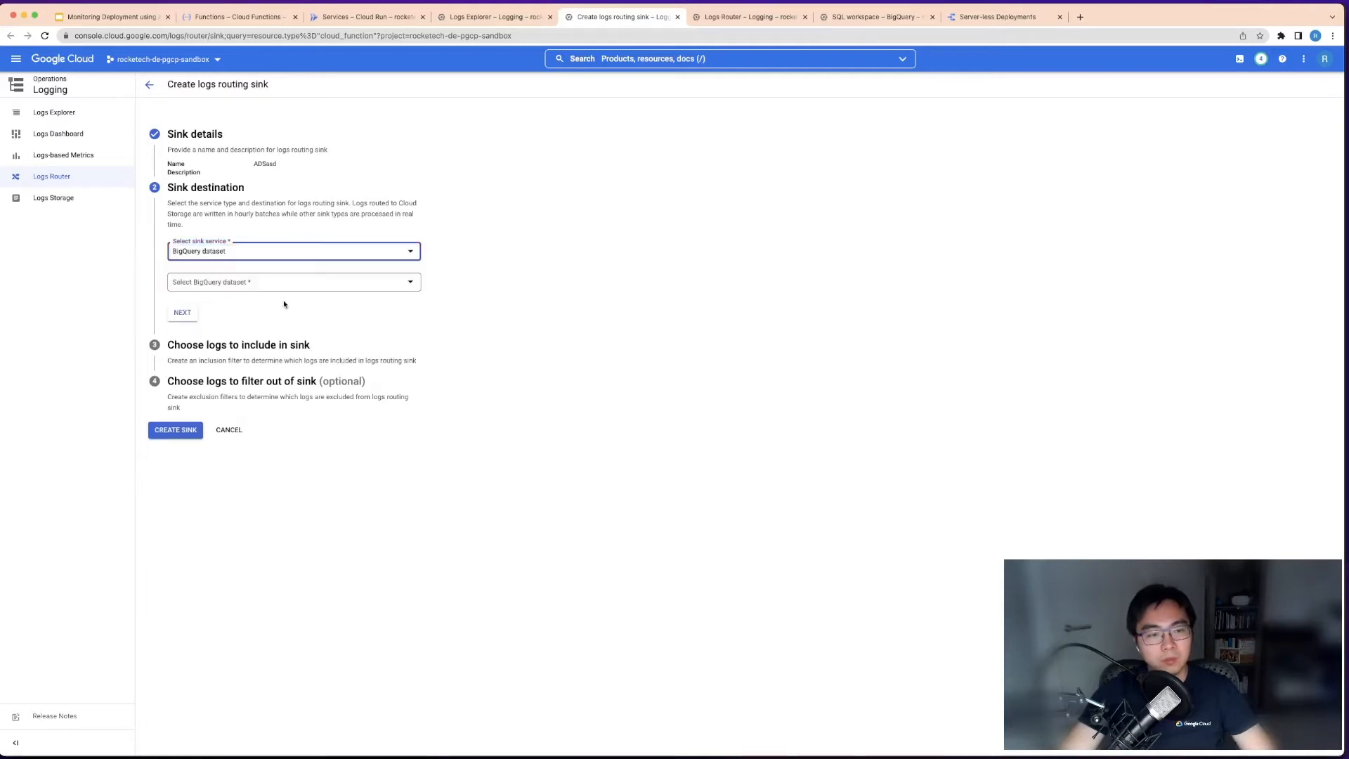
{"action": "left_click", "coordinate": [268, 288]}
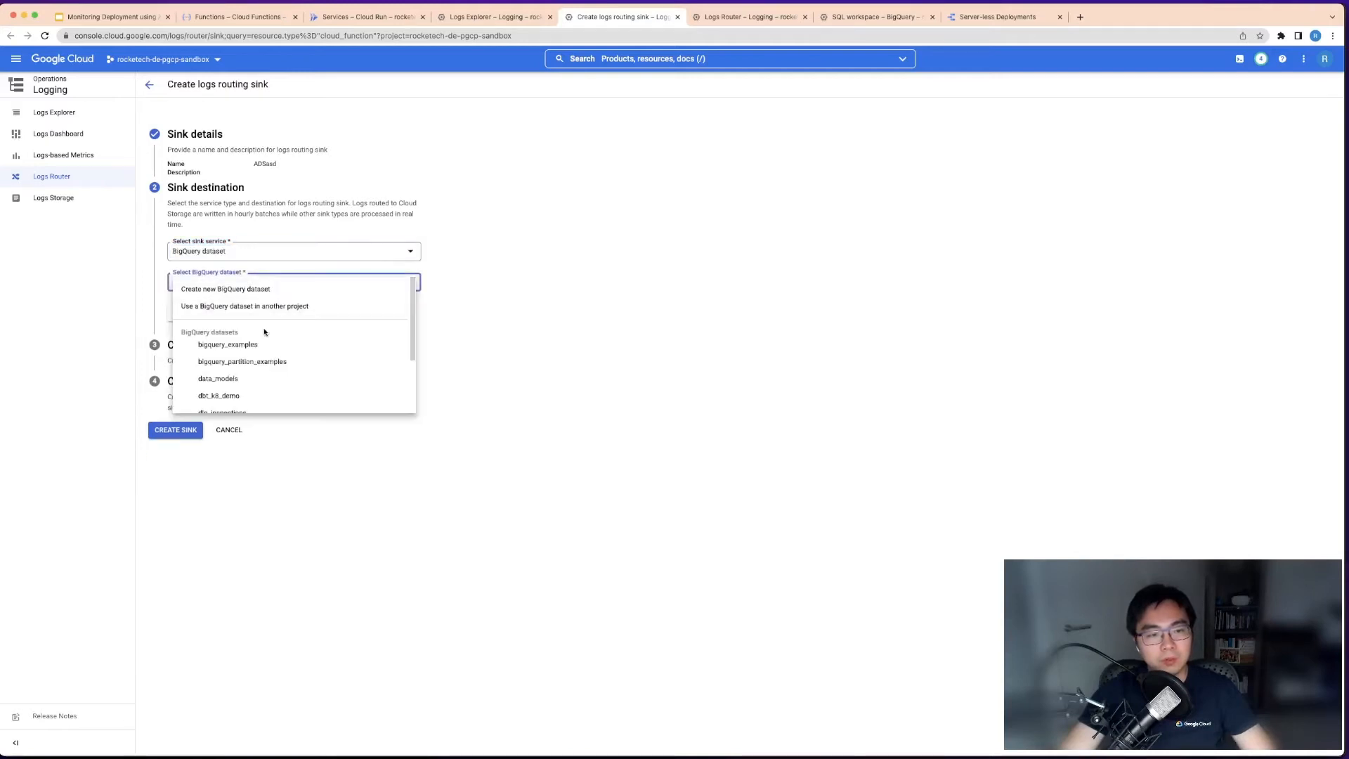
{"action": "left_click", "coordinate": [344, 345]}
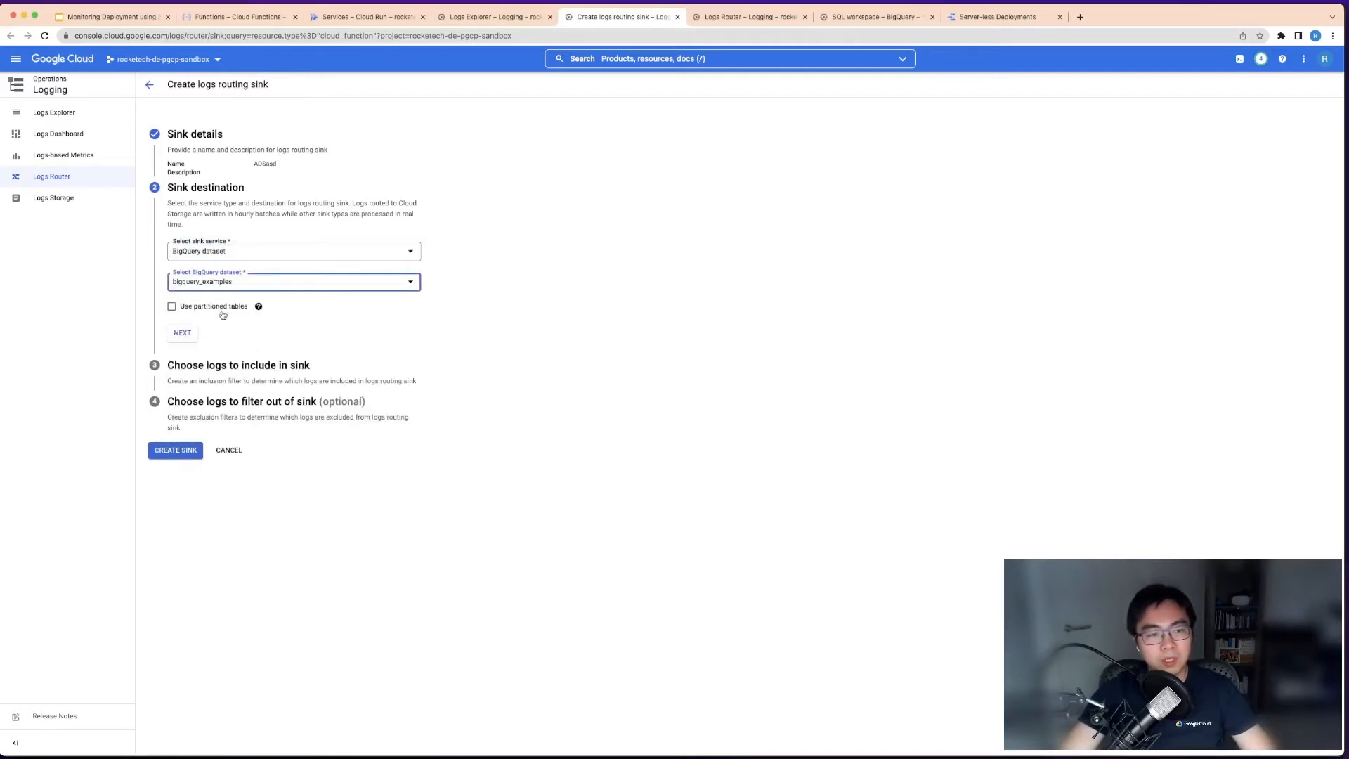
{"action": "left_click", "coordinate": [193, 307]}
{"action": "left_click", "coordinate": [257, 309]}
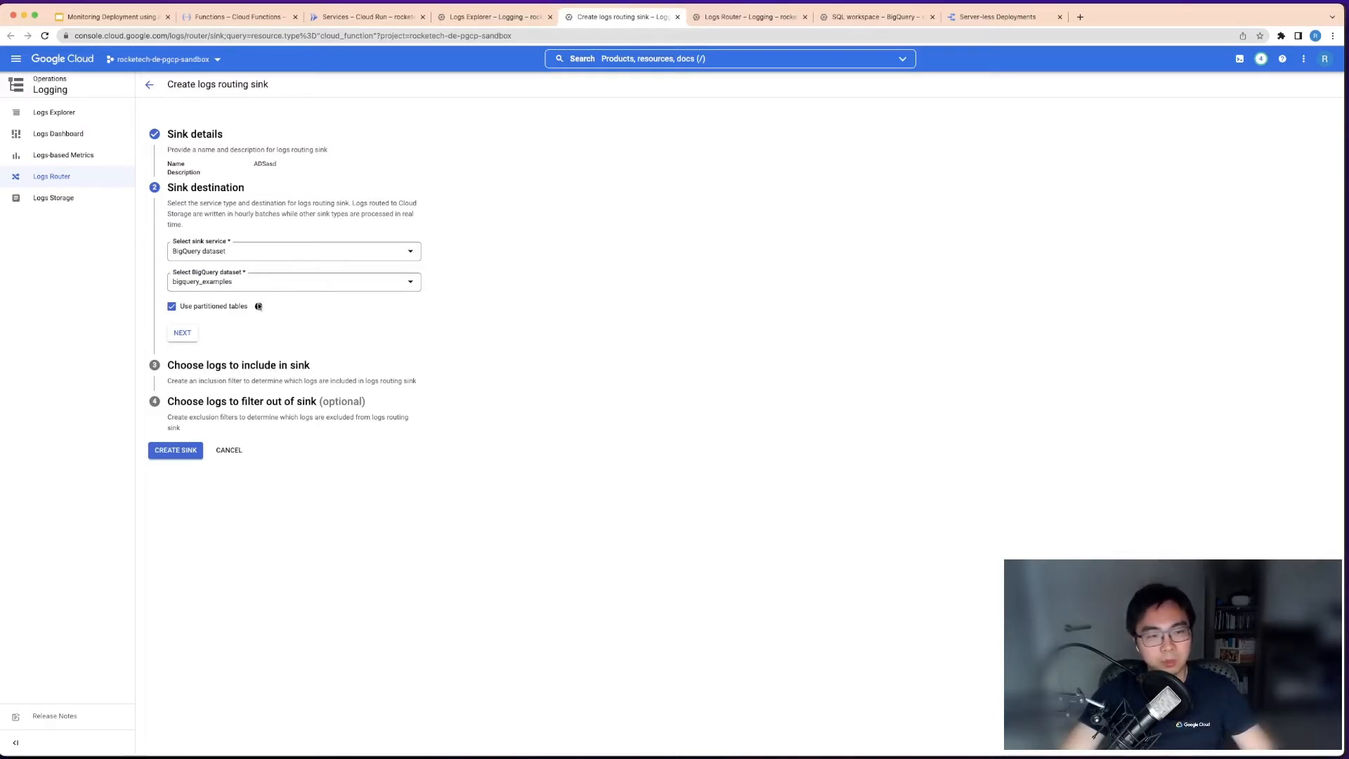
{"action": "left_click", "coordinate": [184, 334]}
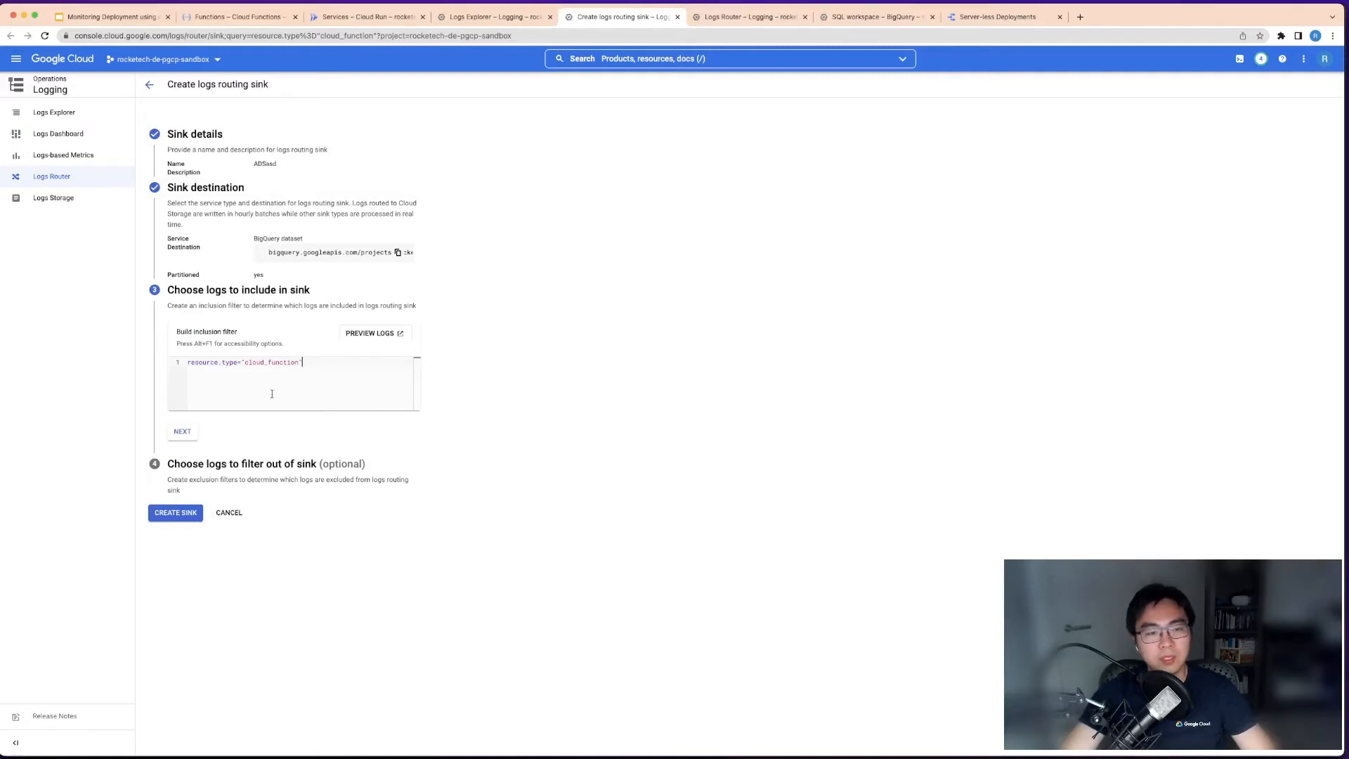
{"action": "left_click", "coordinate": [231, 515]}
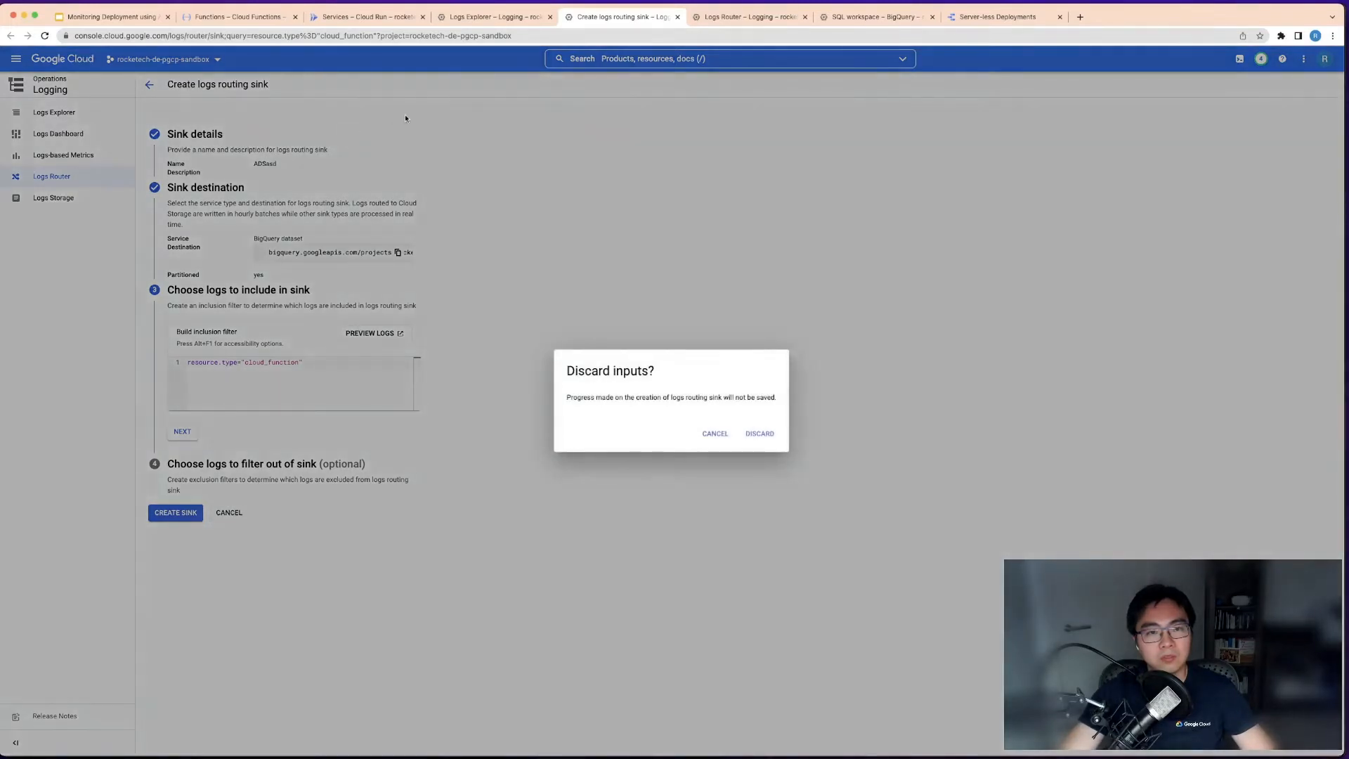
{"action": "left_click", "coordinate": [763, 434]}
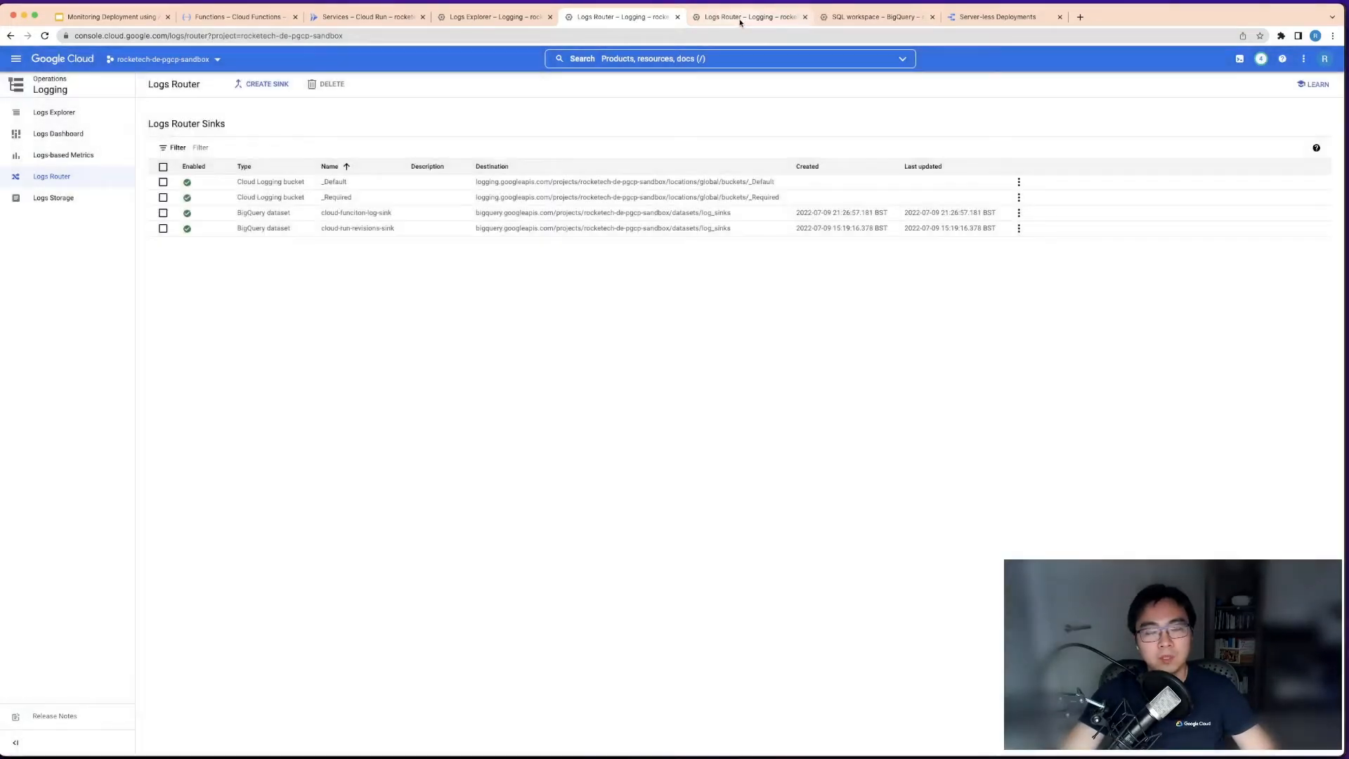
View the existing Logs Router sinks, and expand the first row's protopayload_auditlog in BigQuery's cloudaudit_googleapis_com_activity preview.
{"action": "left_click", "coordinate": [737, 21]}
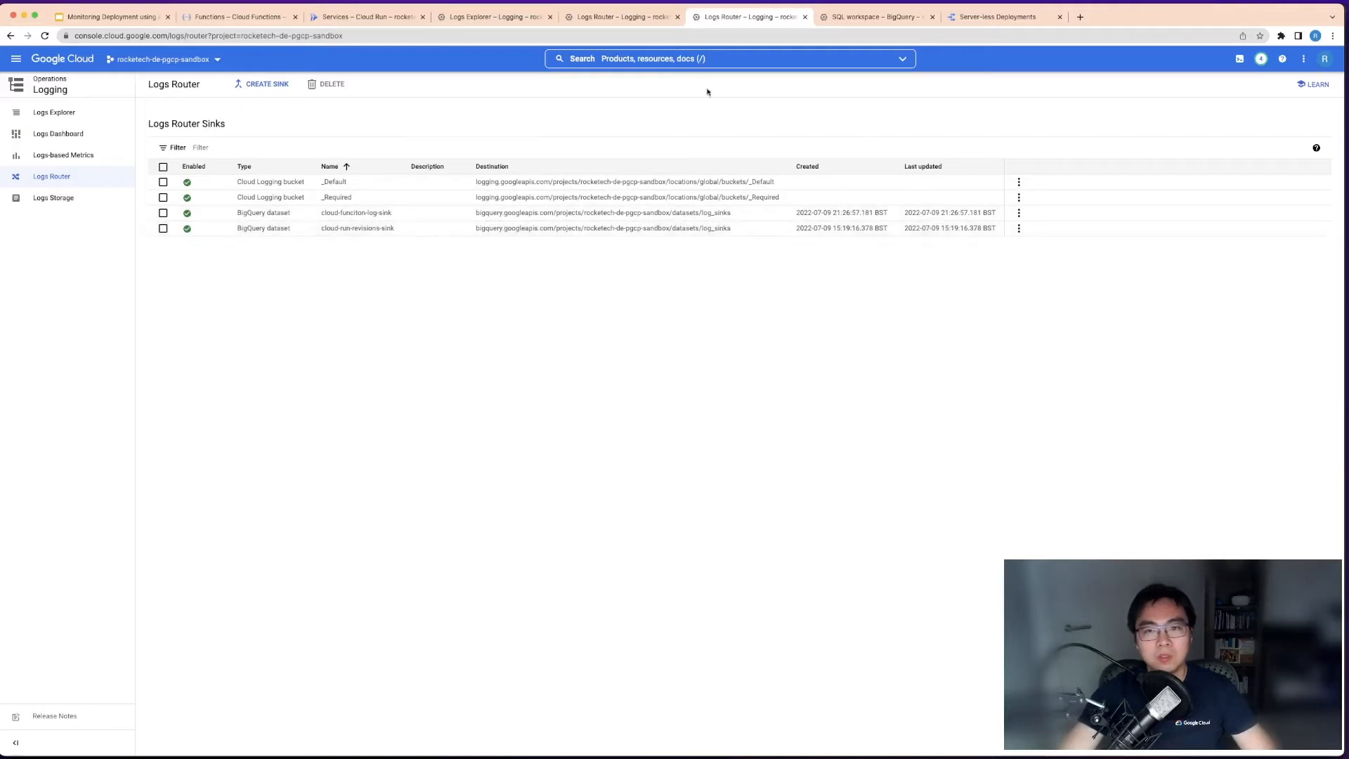
{"action": "left_click", "coordinate": [848, 19]}
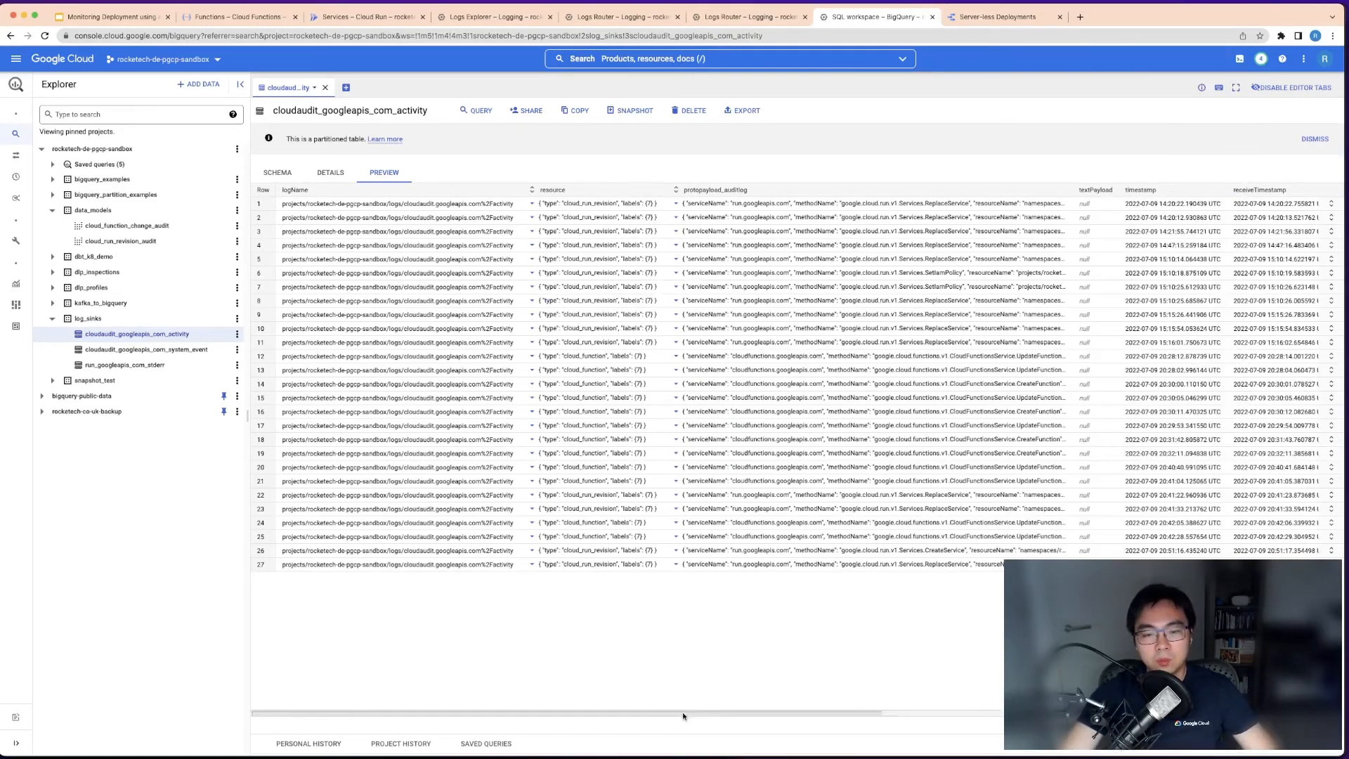
{"action": "left_click_drag", "start_coordinate": [693, 713], "coordinate": [770, 711]}
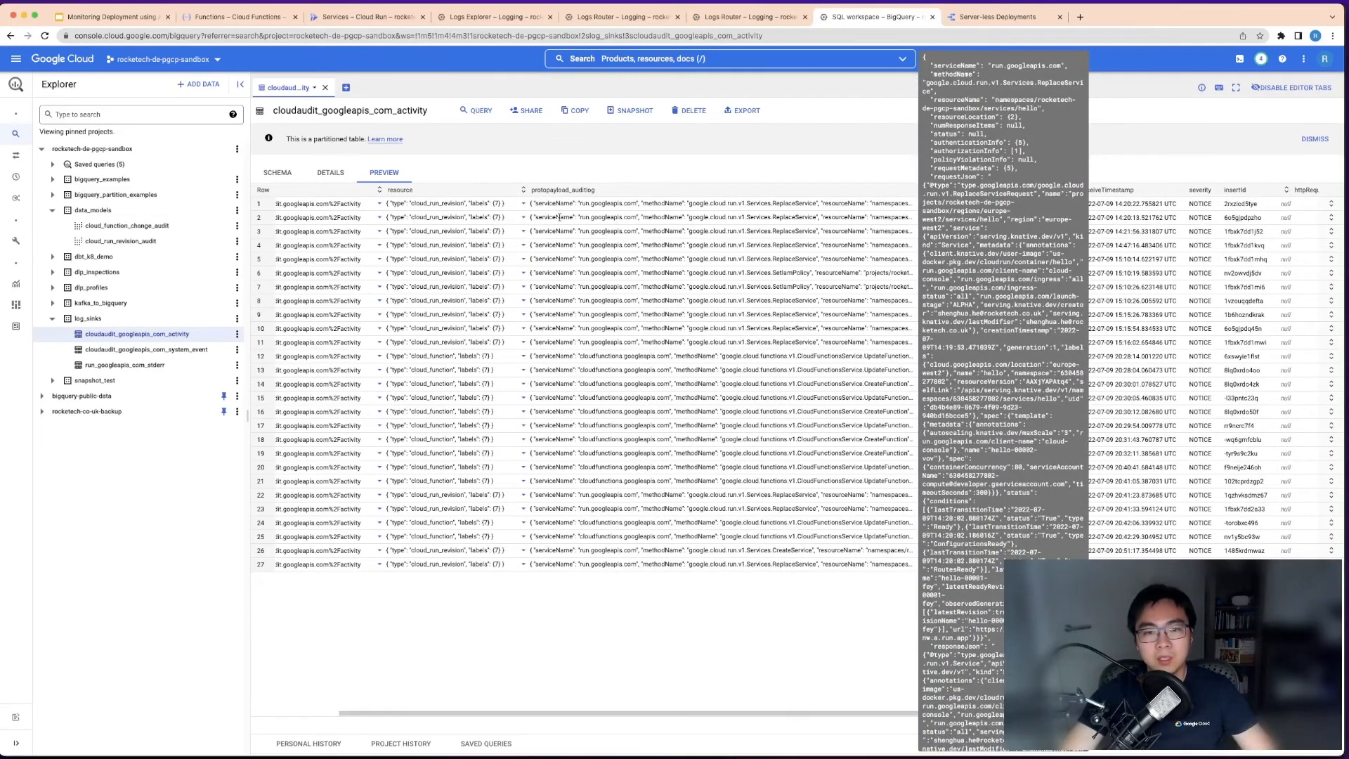
{"action": "left_click", "coordinate": [524, 204]}
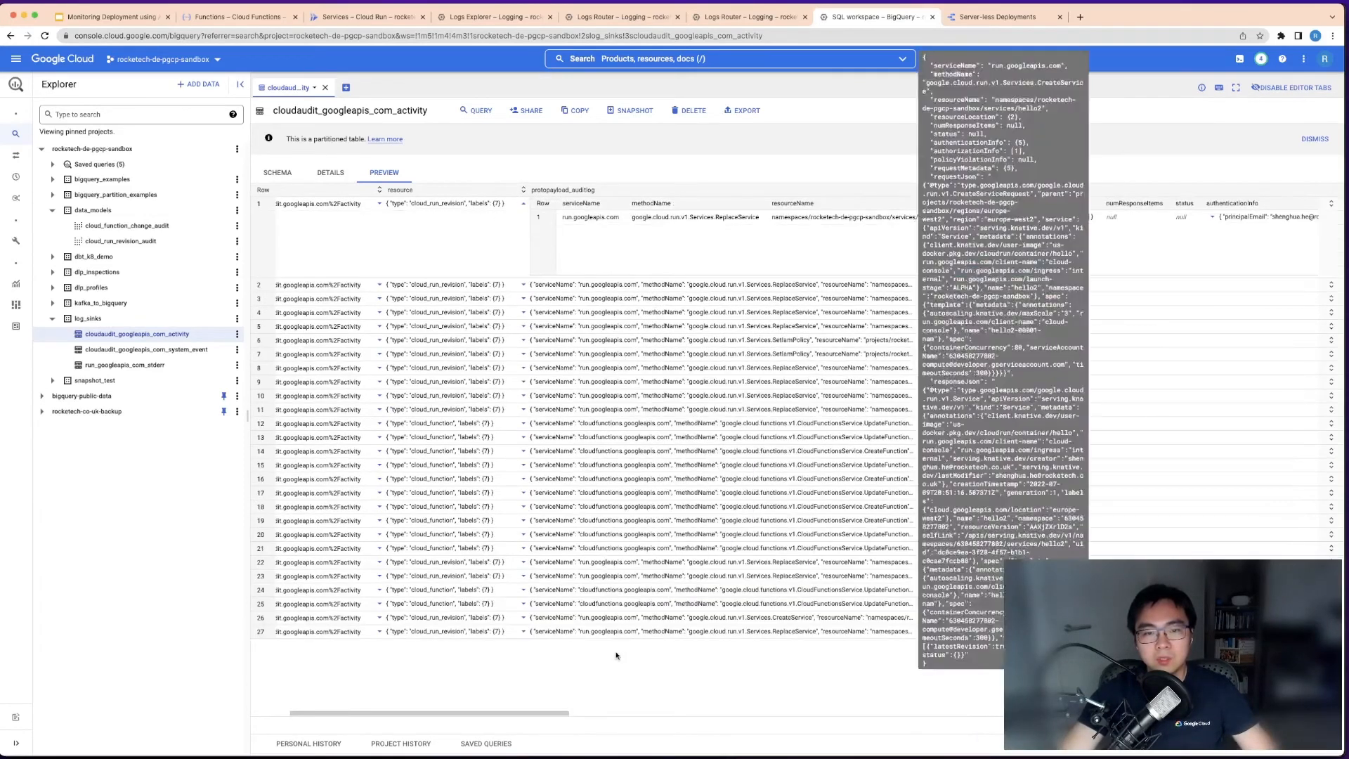
{"action": "left_click_drag", "start_coordinate": [529, 712], "coordinate": [606, 714]}
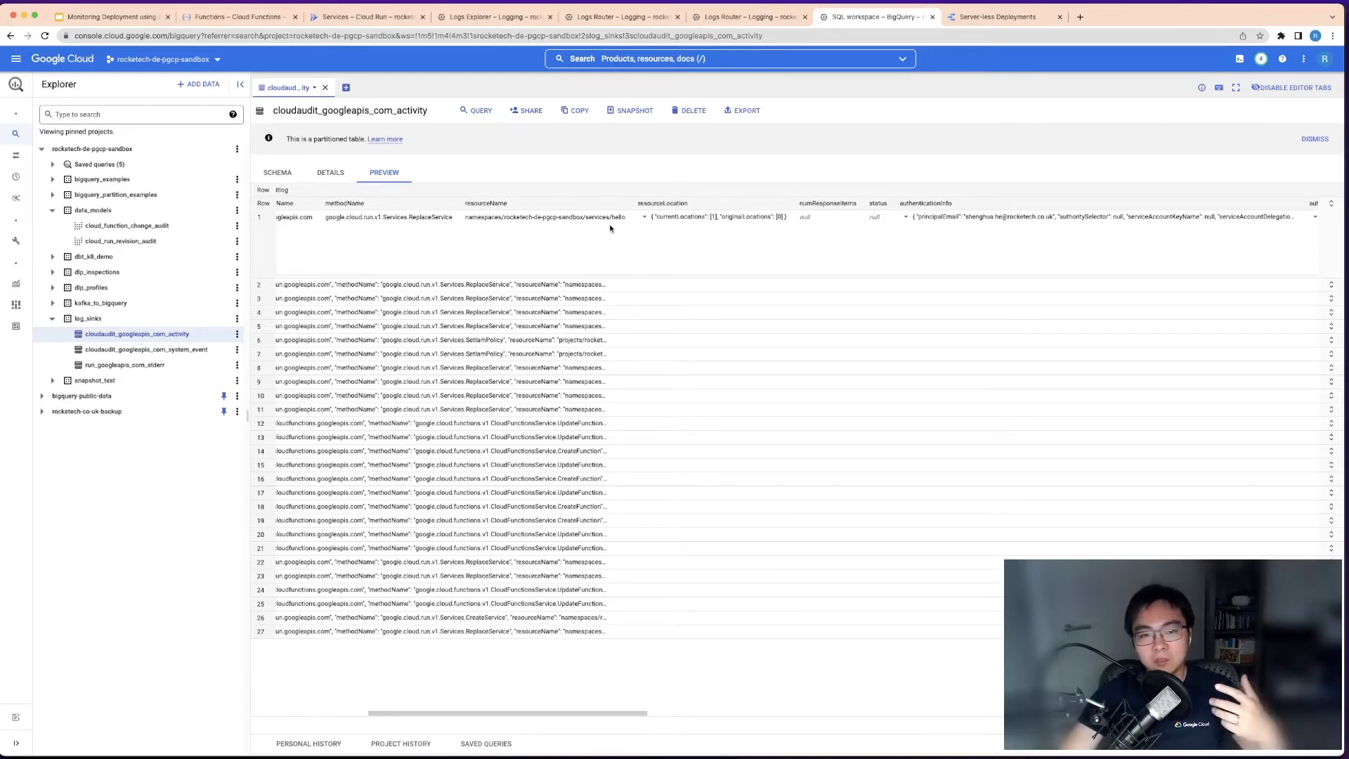
Check the resource location of the first audit log row and expand its authenticationInfo to examine the principal.
{"action": "mouse_move", "coordinate": [664, 215]}
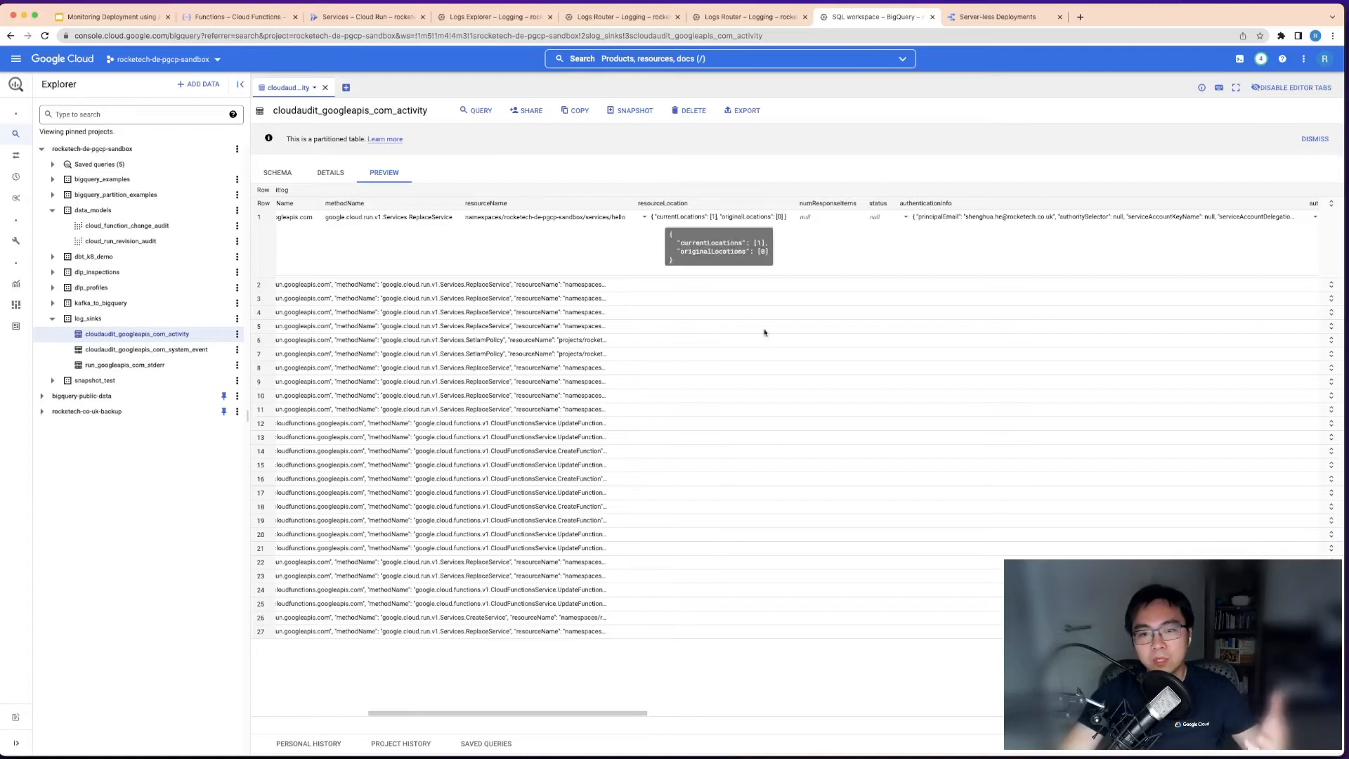
{"action": "scroll", "coordinate": [652, 712], "scroll_direction": "right", "scroll_amount": 2}
{"action": "left_click_drag", "start_coordinate": [652, 712], "coordinate": [762, 711]}
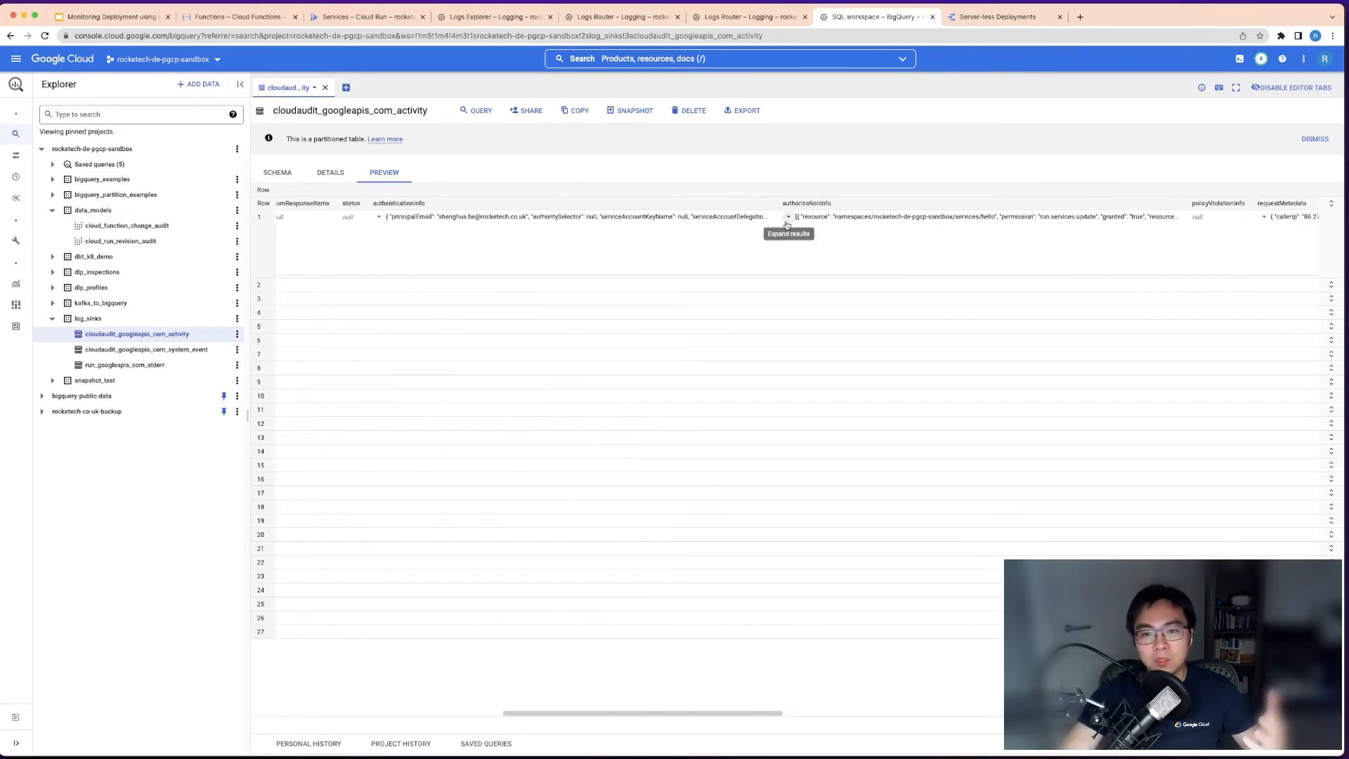
{"action": "left_click", "coordinate": [379, 216]}
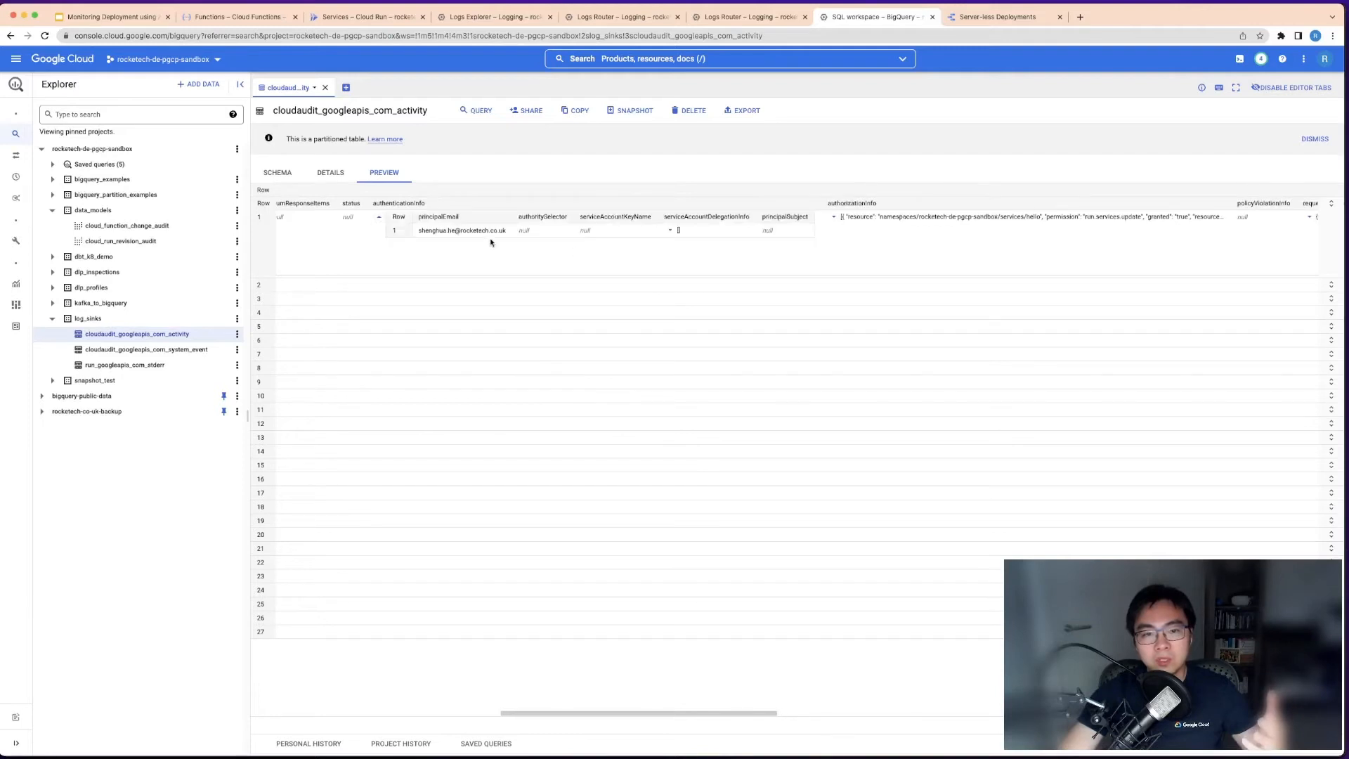
Examine the requestJson and responseJson contents of the first audit log row.
{"action": "left_click_drag", "start_coordinate": [614, 714], "coordinate": [728, 713]}
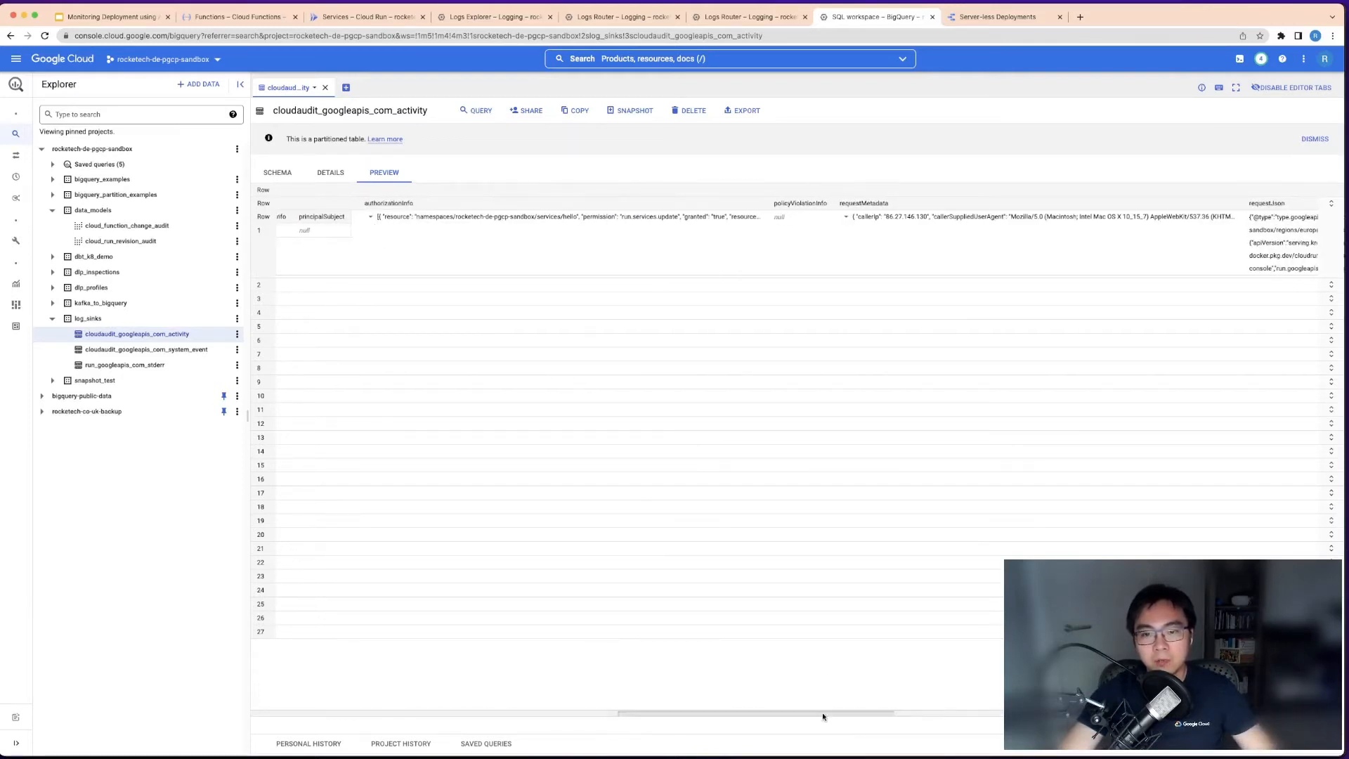
{"action": "left_click_drag", "start_coordinate": [822, 713], "coordinate": [991, 714]}
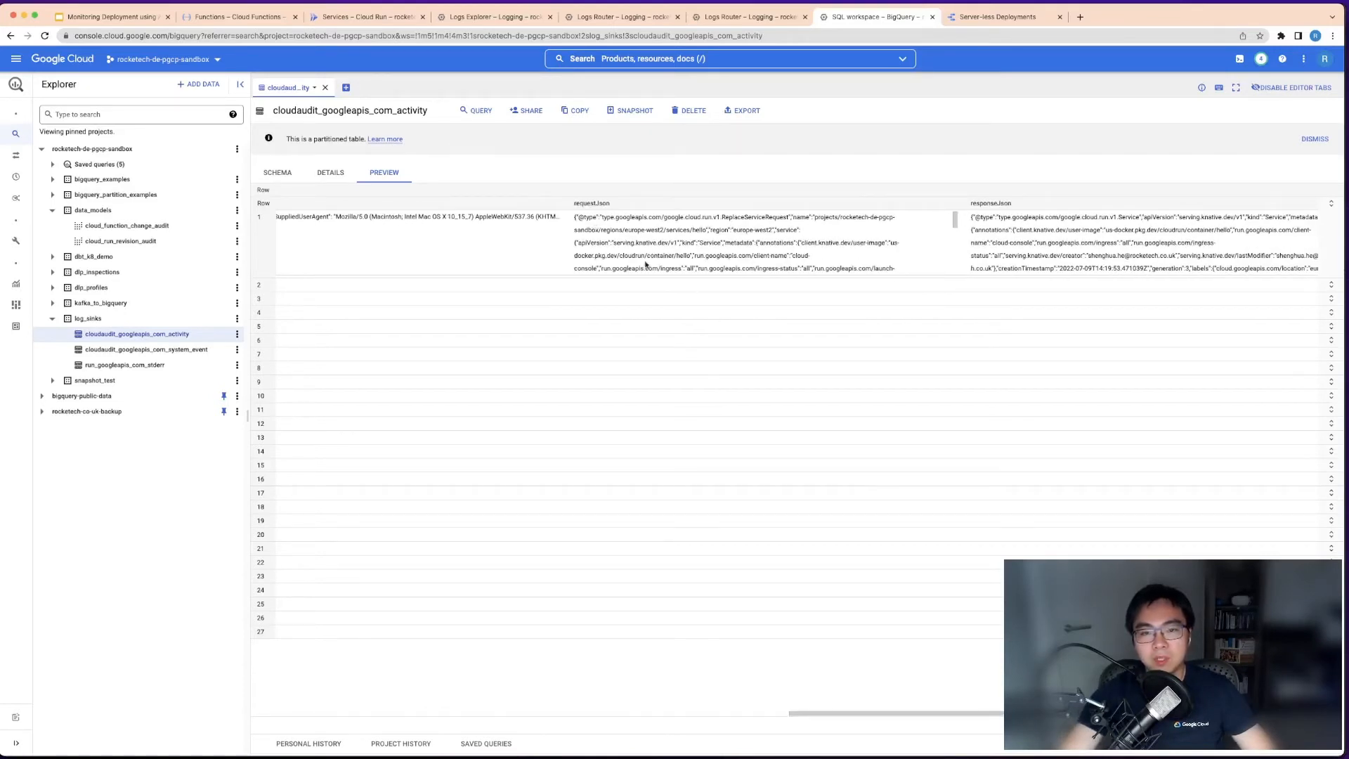
{"action": "scroll", "coordinate": [720, 244], "scroll_direction": "right", "scroll_amount": 5}
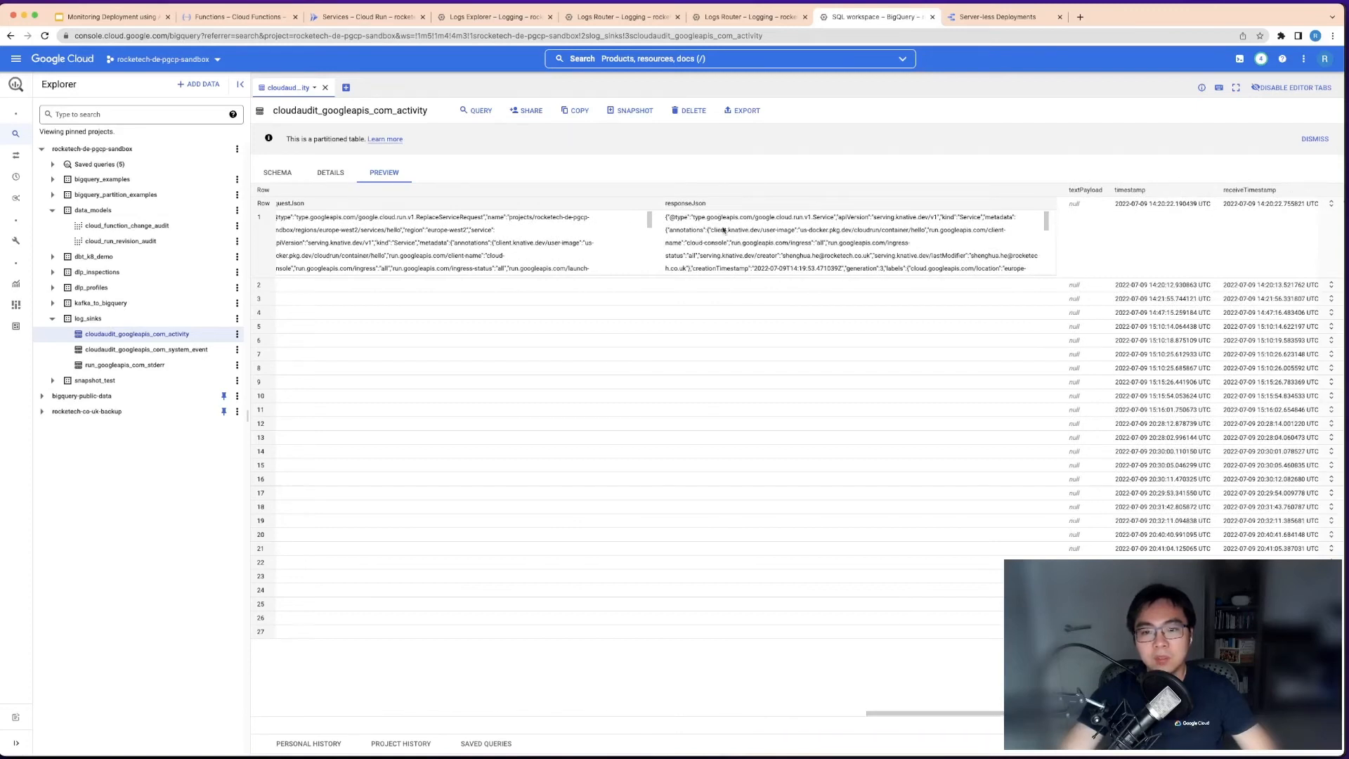
{"action": "scroll", "coordinate": [693, 223], "scroll_direction": "down", "scroll_amount": 5}
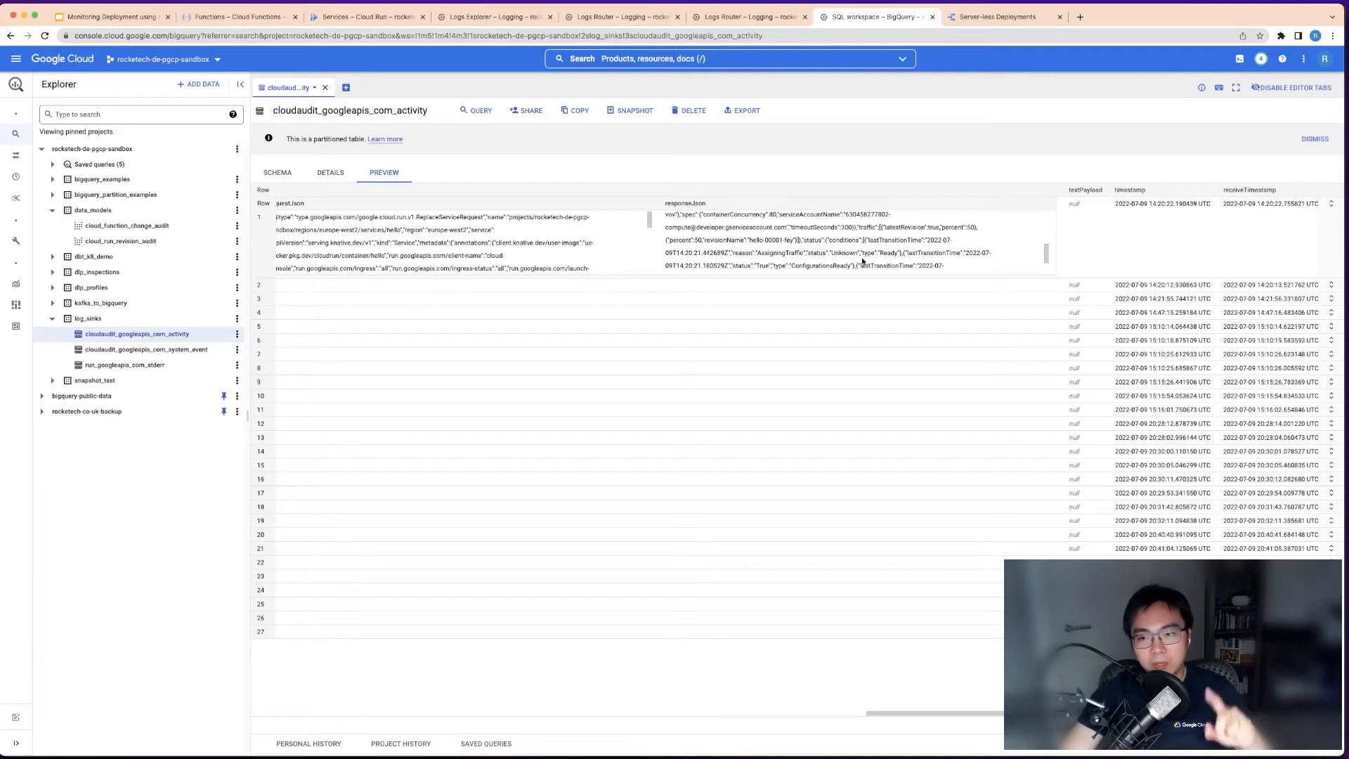
Open the details of the cloud_run_revision_audit view in data_models and read through its query.
{"action": "left_click_drag", "start_coordinate": [923, 714], "coordinate": [229, 690]}
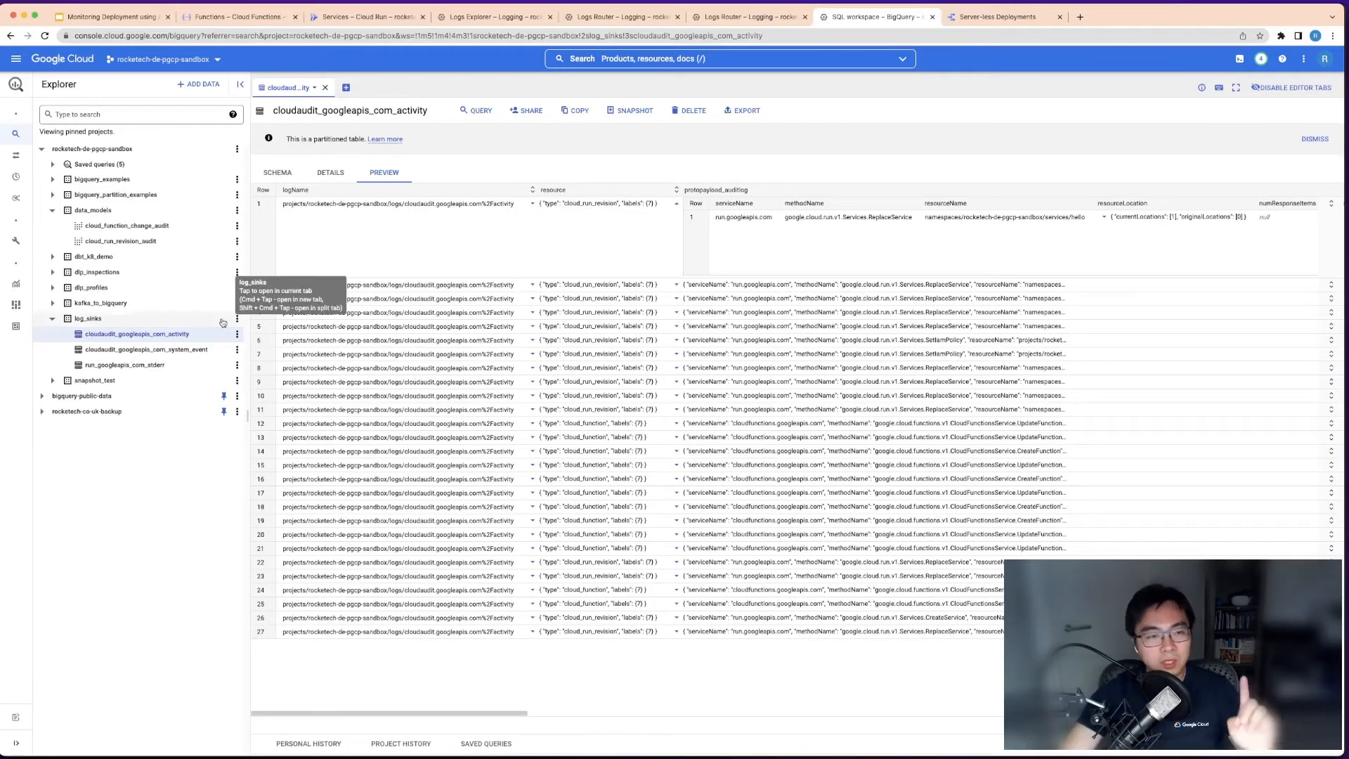
{"action": "left_click", "coordinate": [163, 243]}
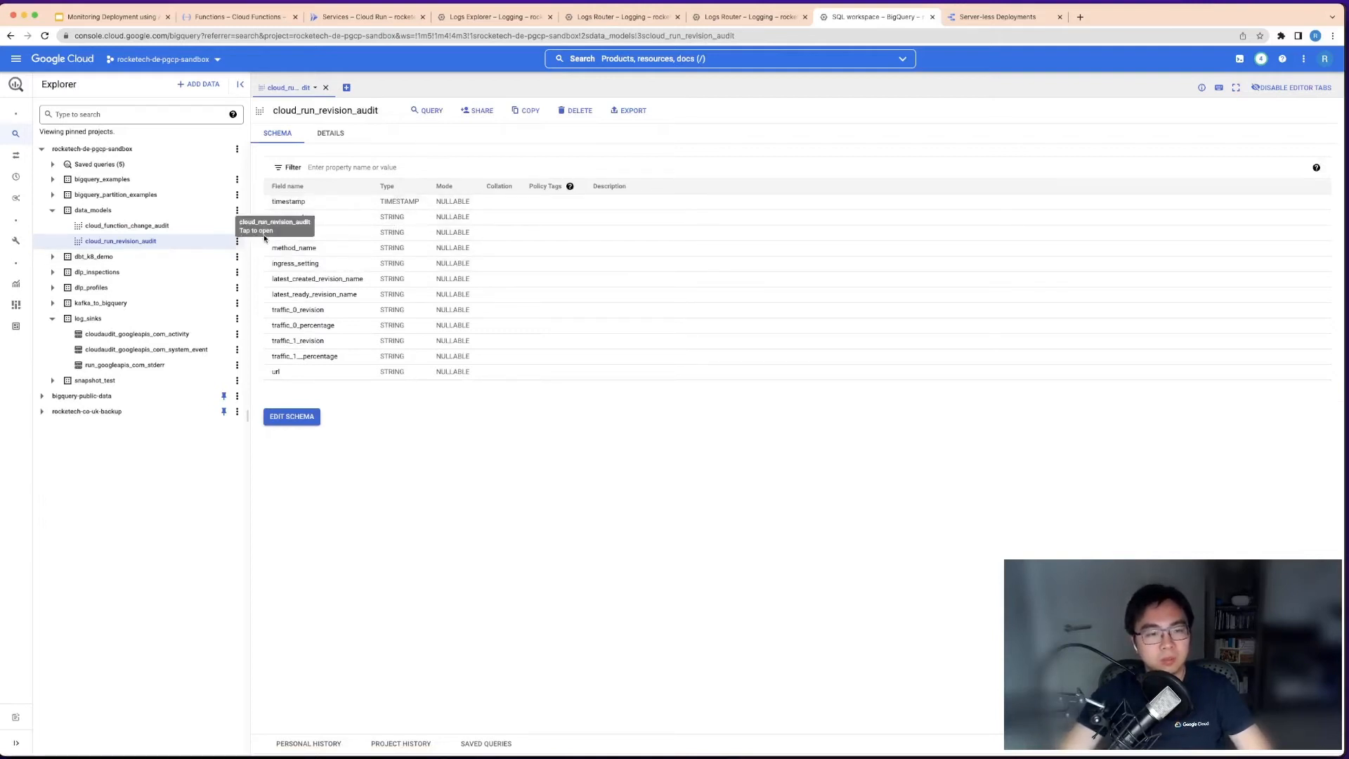
{"action": "left_click", "coordinate": [329, 133]}
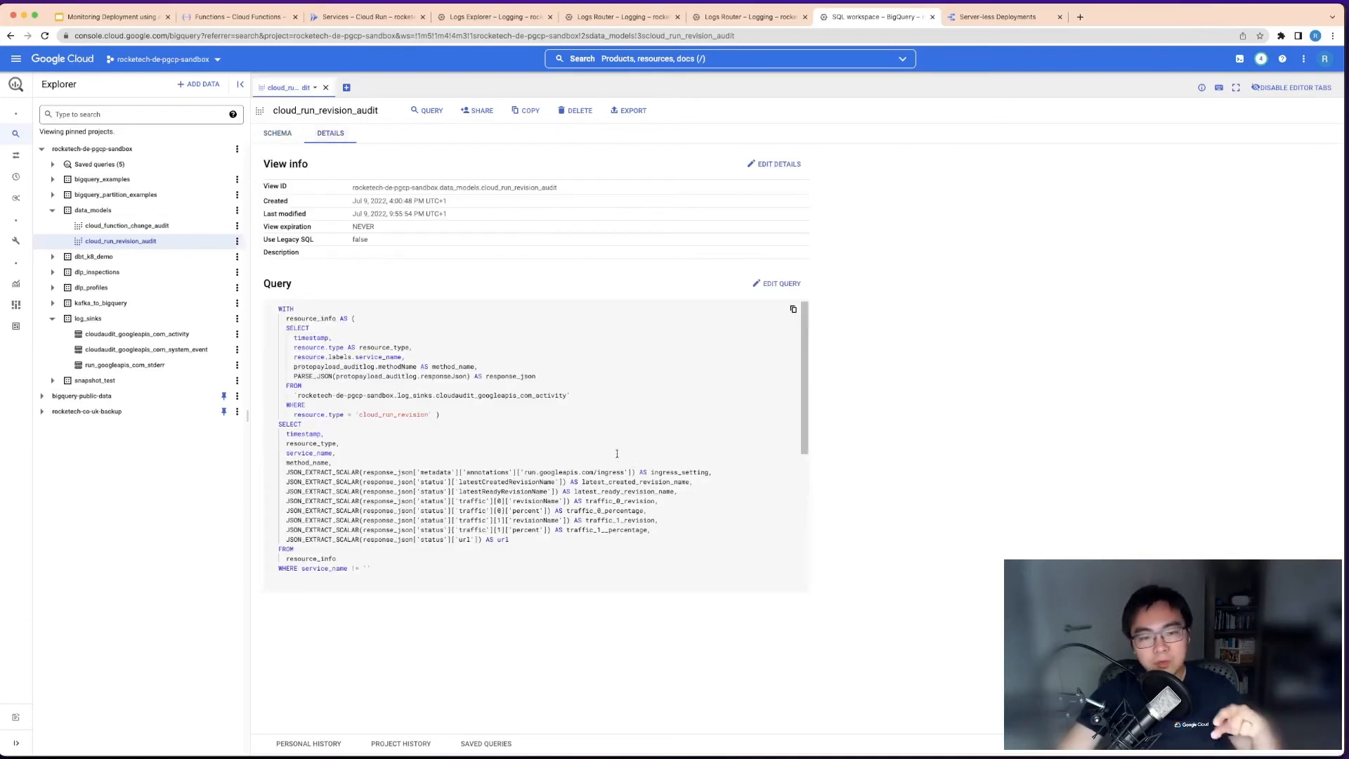
{"action": "scroll", "coordinate": [535, 434], "scroll_direction": "down", "scroll_amount": 3}
{"action": "scroll", "coordinate": [534, 434], "scroll_direction": "up", "scroll_amount": 3}
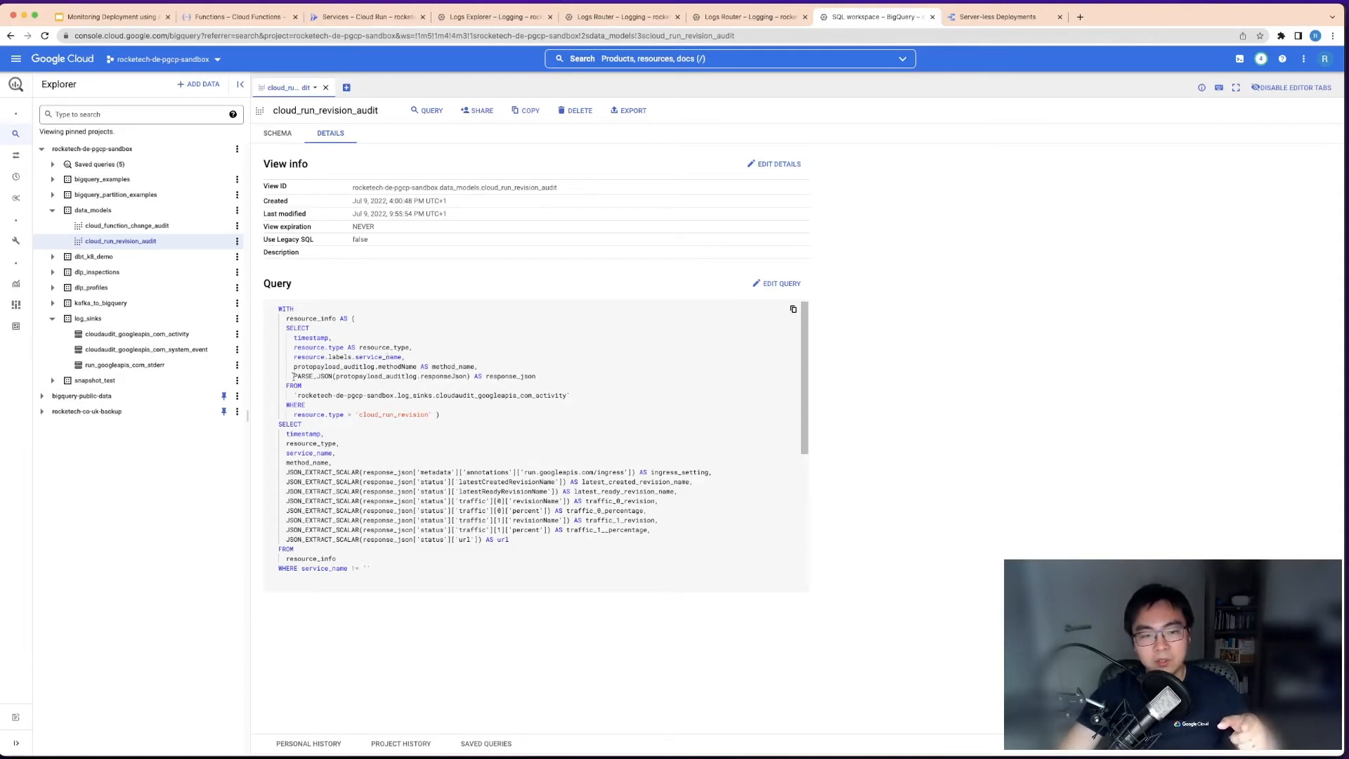
Examine the PARSE_JSON expression that turns protopayload_auditlog.responseJson into response_json in the view query.
{"action": "left_click_drag", "start_coordinate": [293, 376], "coordinate": [559, 374]}
{"action": "left_click", "coordinate": [553, 375]}
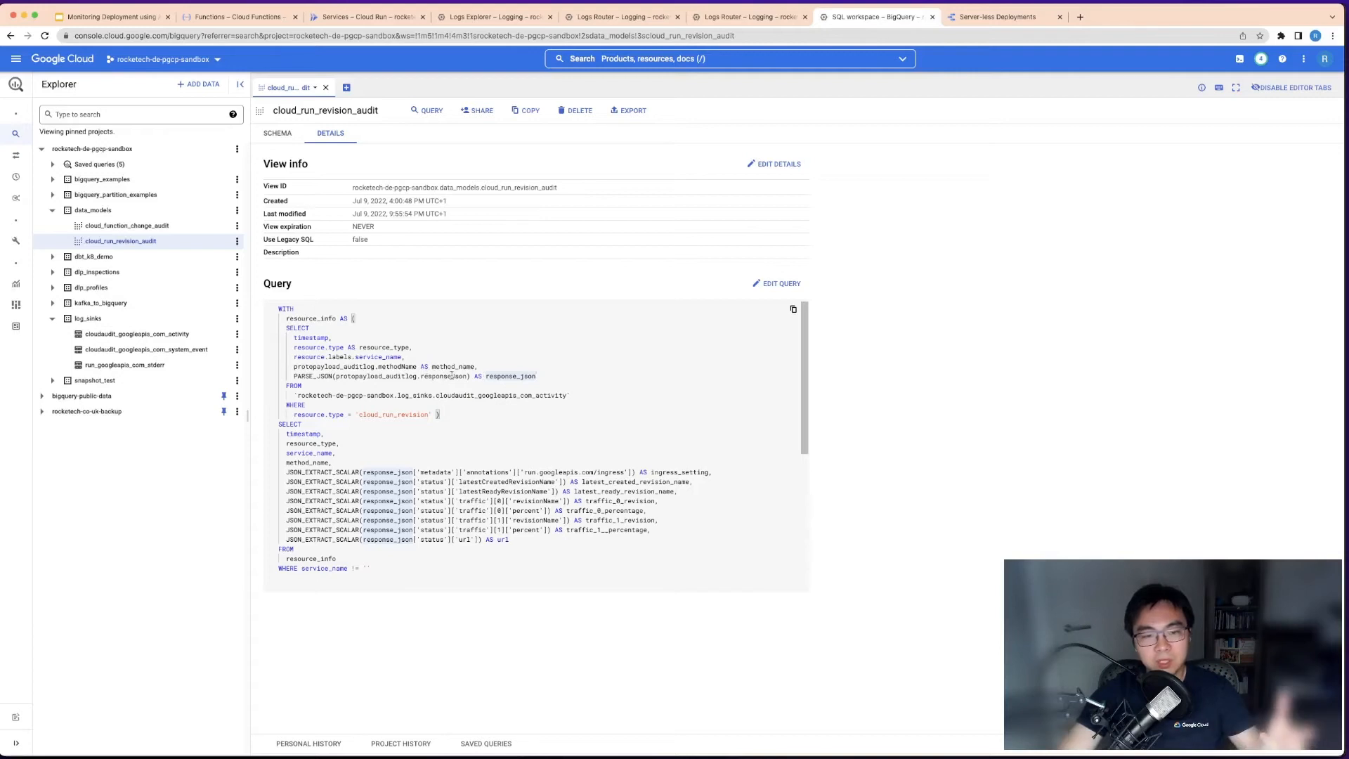
{"action": "double_click", "coordinate": [315, 376]}
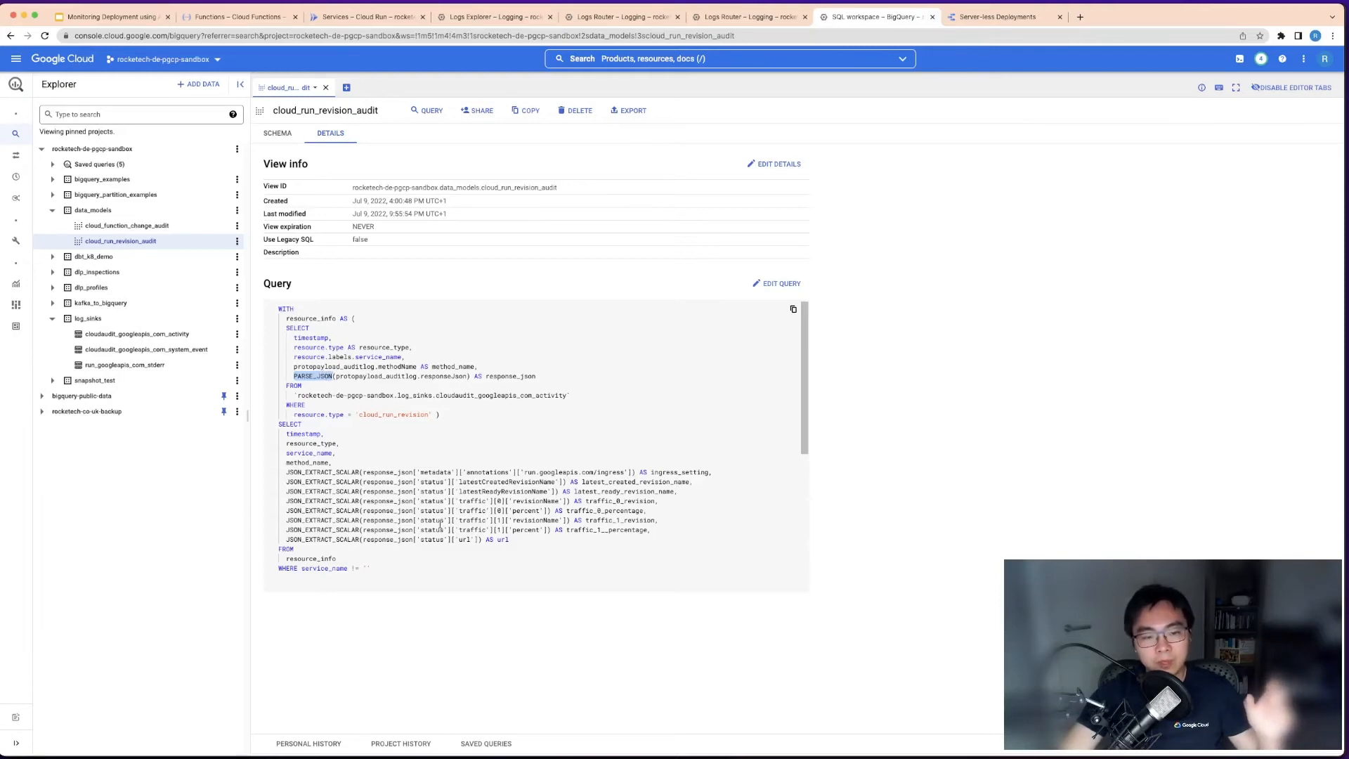
Examine the JSON_EXTRACT_SCALAR expressions in the outer SELECT of the cloud_run_revision_audit query.
{"action": "left_click_drag", "start_coordinate": [444, 460], "coordinate": [515, 539]}
{"action": "left_click", "coordinate": [515, 540]}
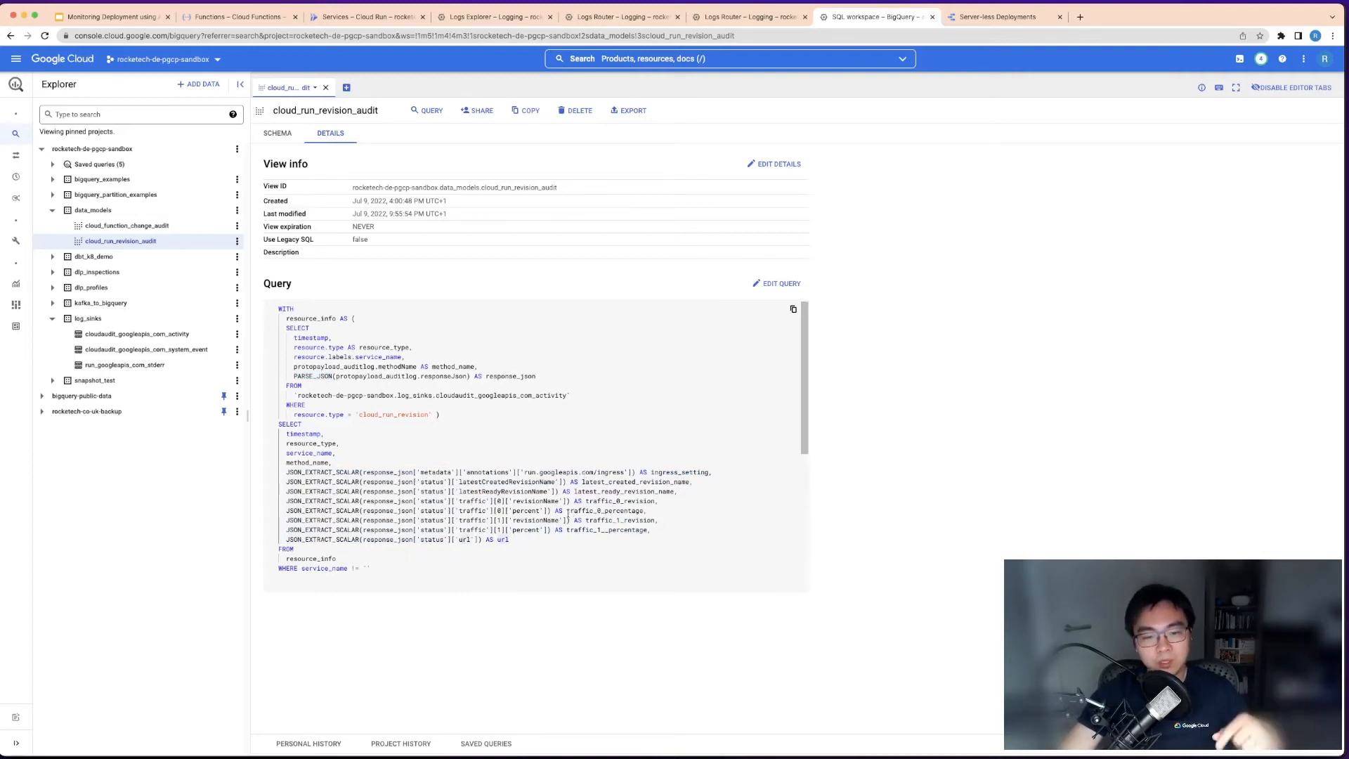
{"action": "left_click_drag", "start_coordinate": [539, 482], "coordinate": [520, 540]}
{"action": "left_click", "coordinate": [530, 530]}
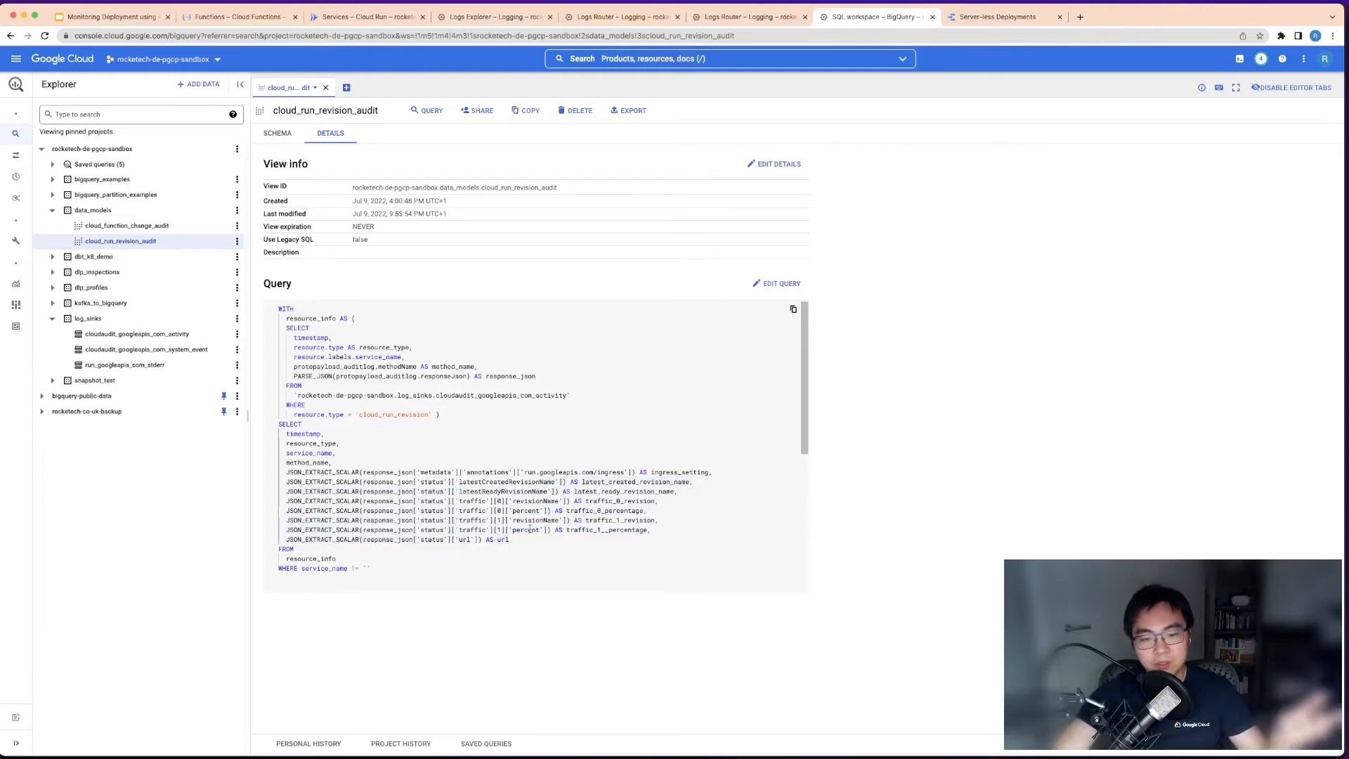
{"action": "mouse_move", "coordinate": [280, 431]}
{"action": "left_mouse_down"}
{"action": "mouse_move", "coordinate": [531, 540]}
{"action": "mouse_move", "coordinate": [265, 435]}
{"action": "left_mouse_up"}
{"action": "left_click", "coordinate": [532, 540]}
{"action": "left_click", "coordinate": [414, 468]}
{"action": "left_click_drag", "start_coordinate": [414, 465], "coordinate": [534, 546]}
{"action": "left_click", "coordinate": [534, 544]}
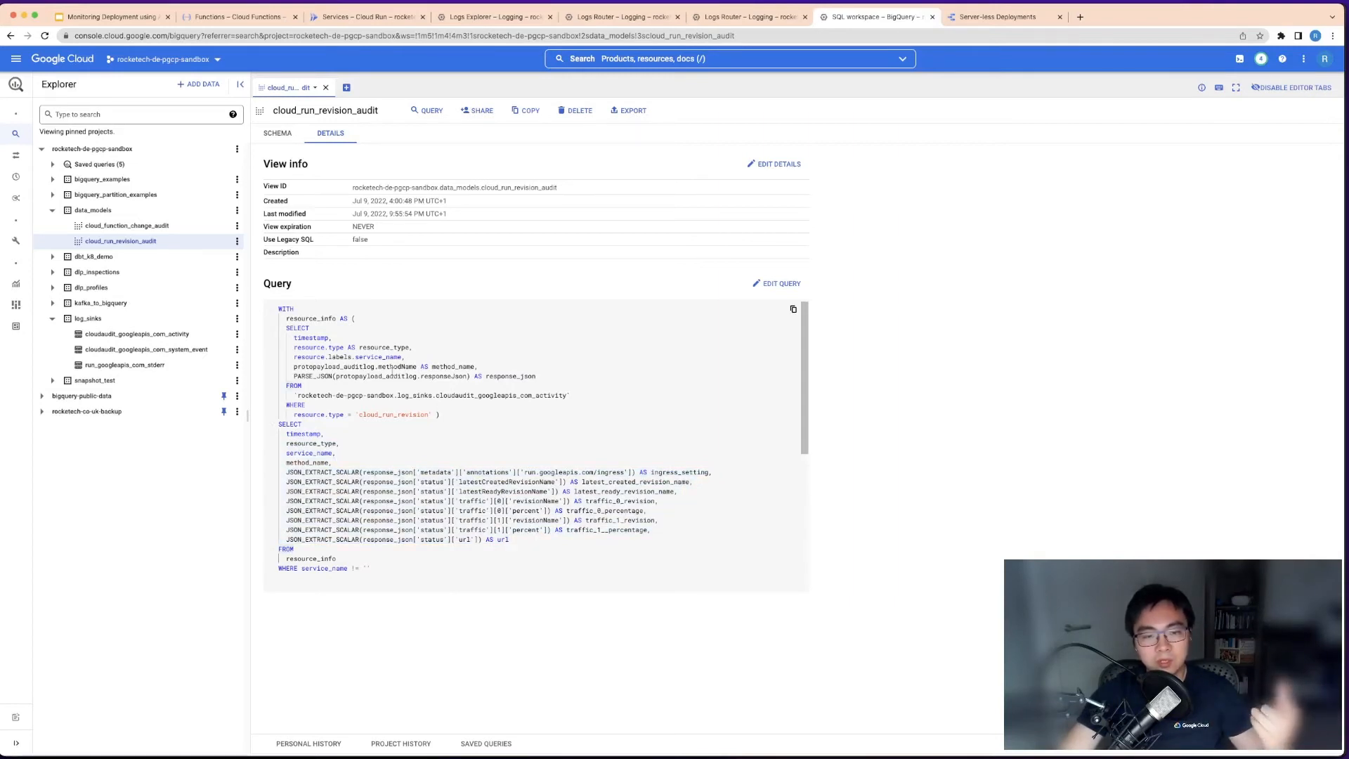
Trace how the PARSE_JSON output feeds the extracted columns from ingress_setting through url.
{"action": "left_click", "coordinate": [302, 375]}
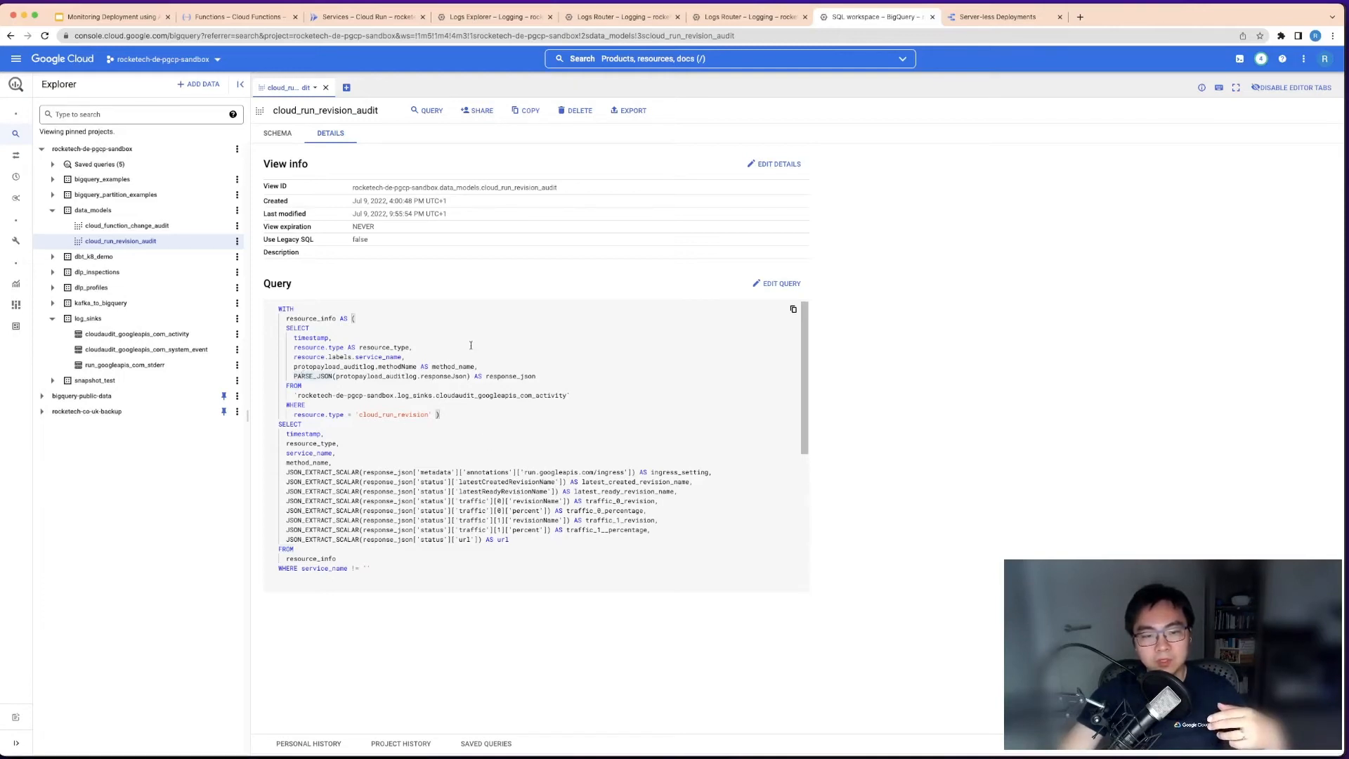
{"action": "left_click_drag", "start_coordinate": [471, 345], "coordinate": [537, 387]}
{"action": "left_click_drag", "start_coordinate": [517, 471], "coordinate": [527, 539]}
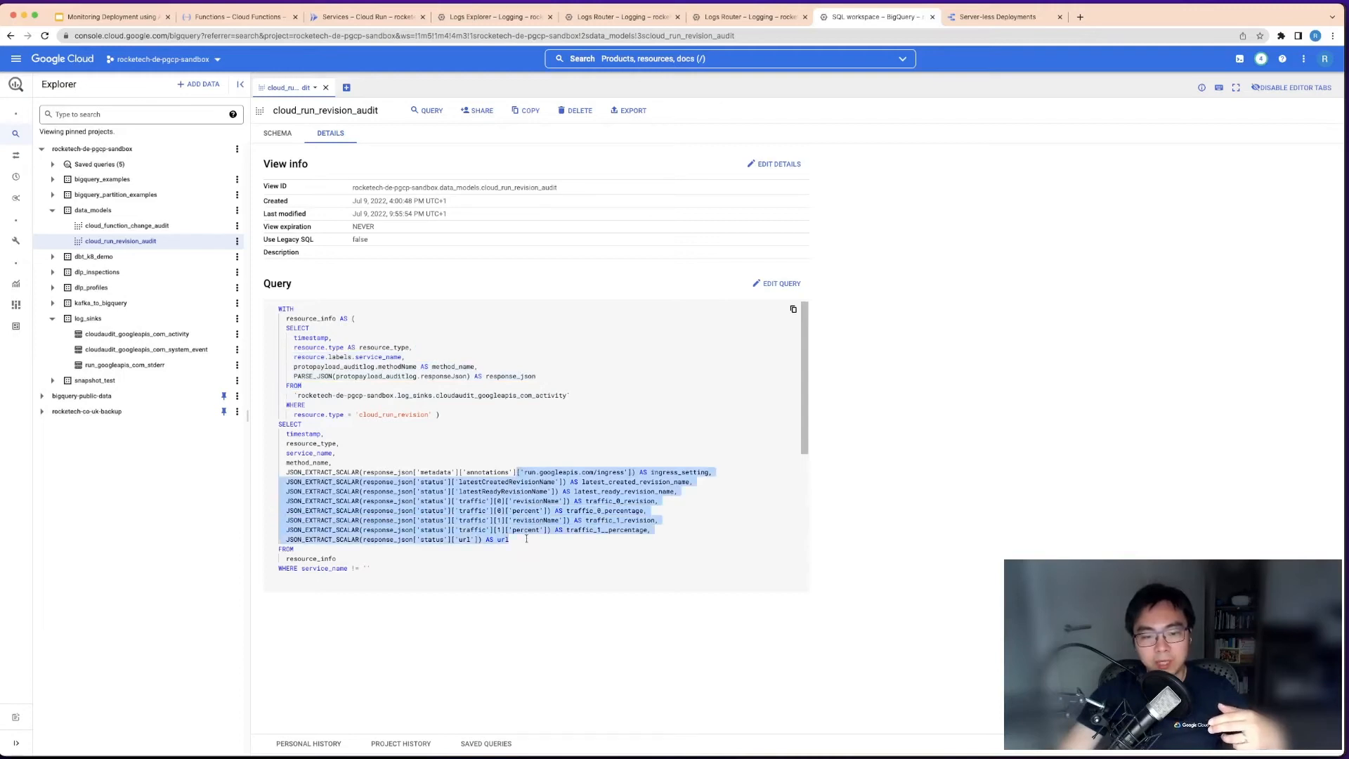
{"action": "left_click", "coordinate": [525, 524]}
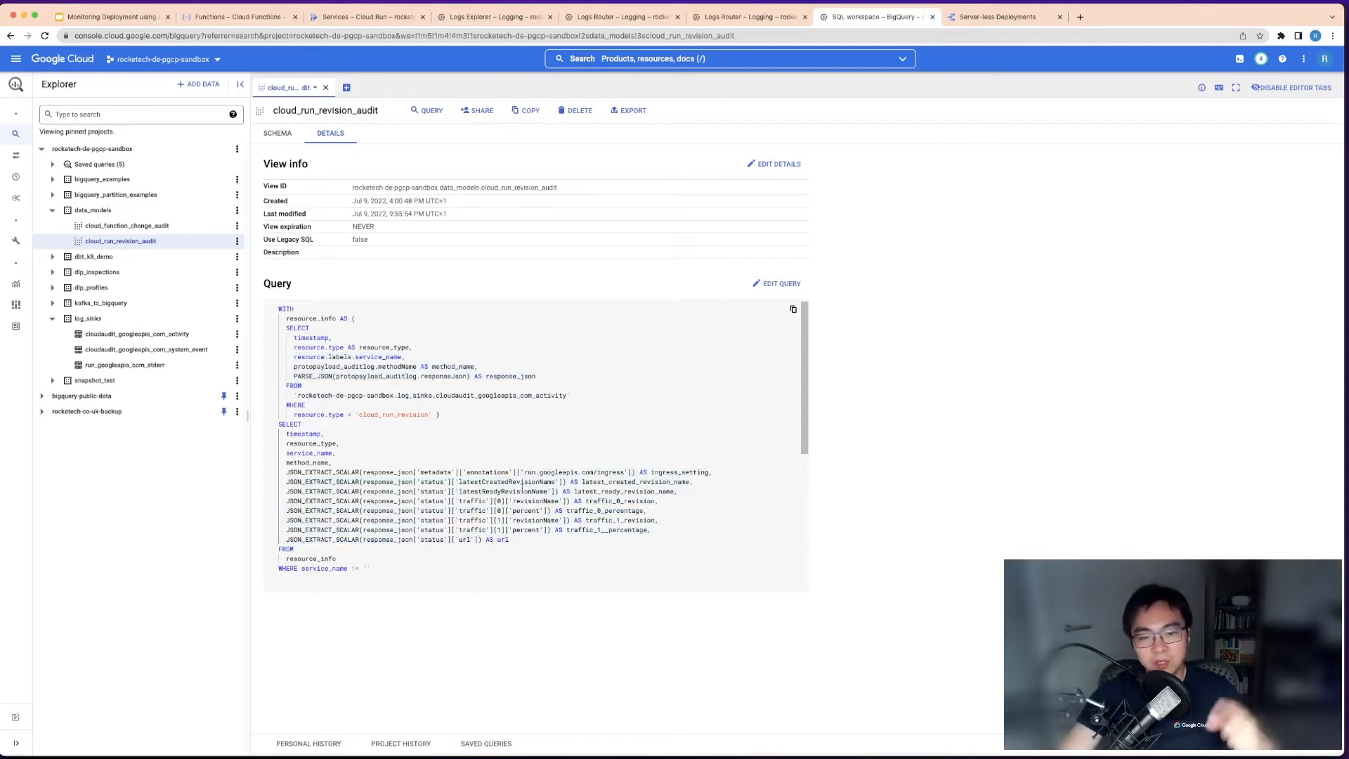
{"action": "left_click_drag", "start_coordinate": [535, 458], "coordinate": [550, 539]}
{"action": "left_click", "coordinate": [550, 539]}
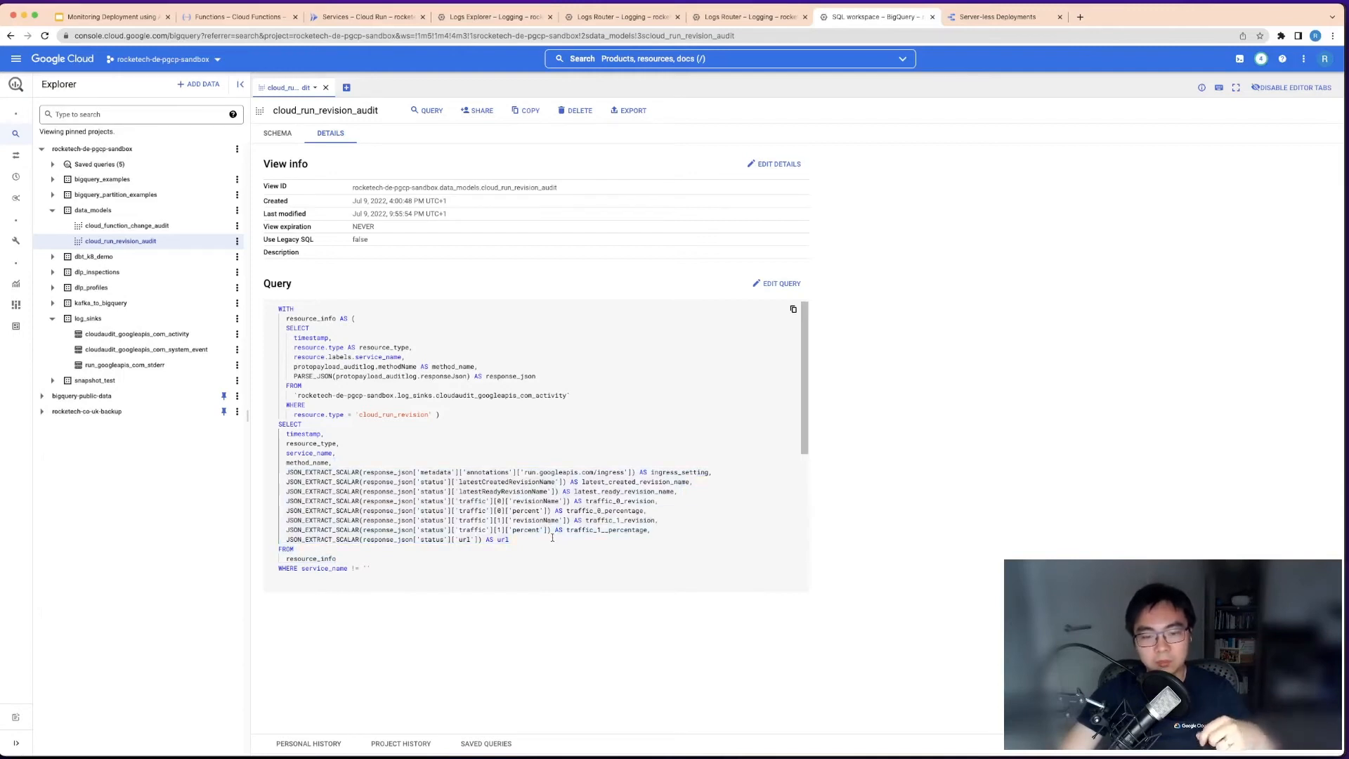
Examine the latest_ready_revision_name alias and the neighbouring ingress, revision and traffic columns in the view query.
{"action": "double_click", "coordinate": [602, 492]}
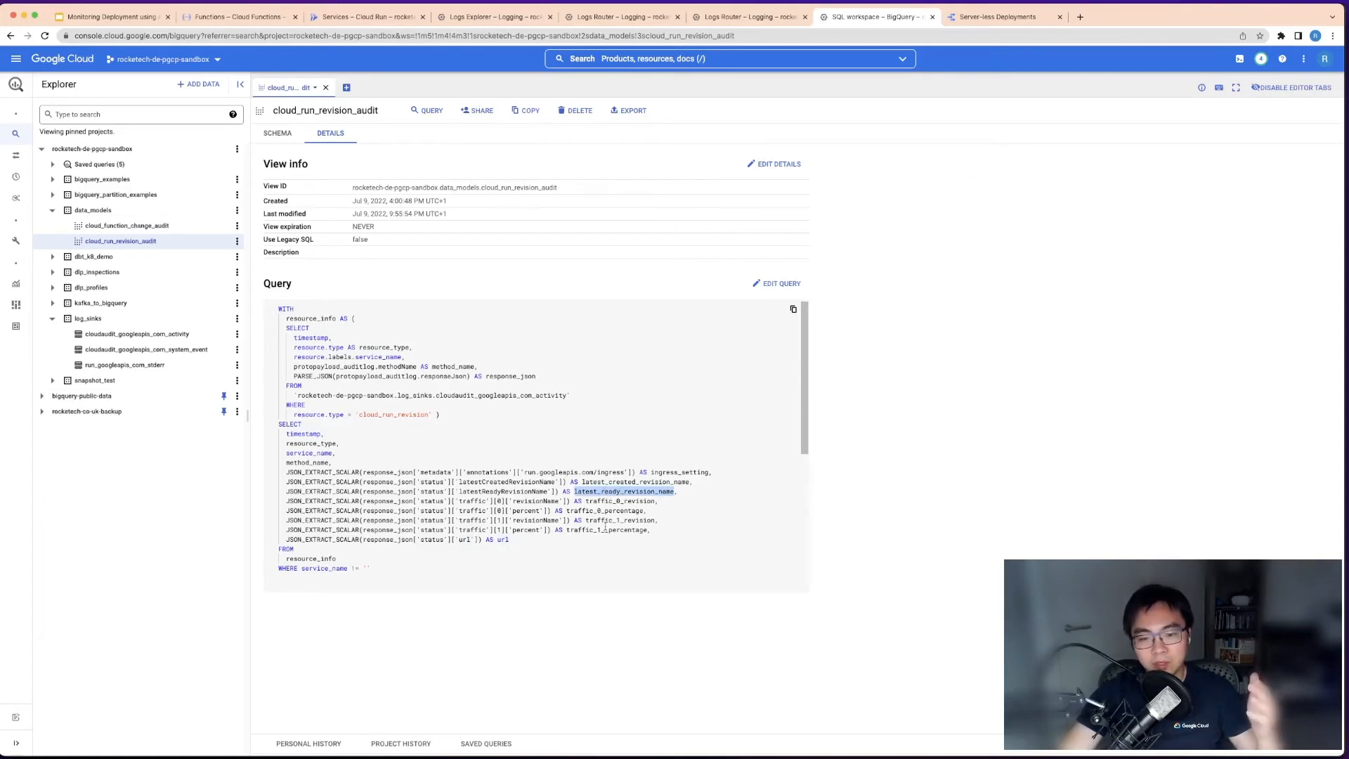
{"action": "left_click", "coordinate": [603, 528]}
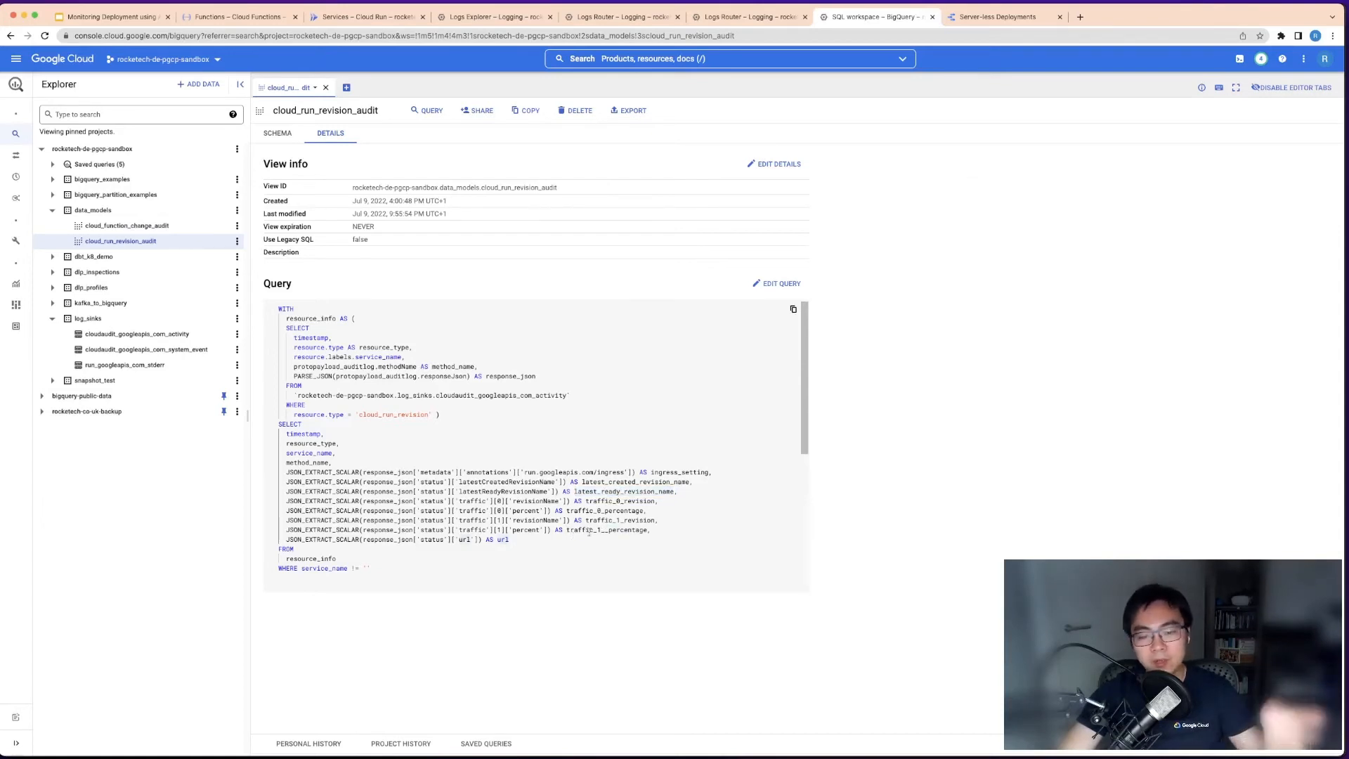
{"action": "left_click_drag", "start_coordinate": [573, 538], "coordinate": [658, 472]}
{"action": "left_click", "coordinate": [669, 530]}
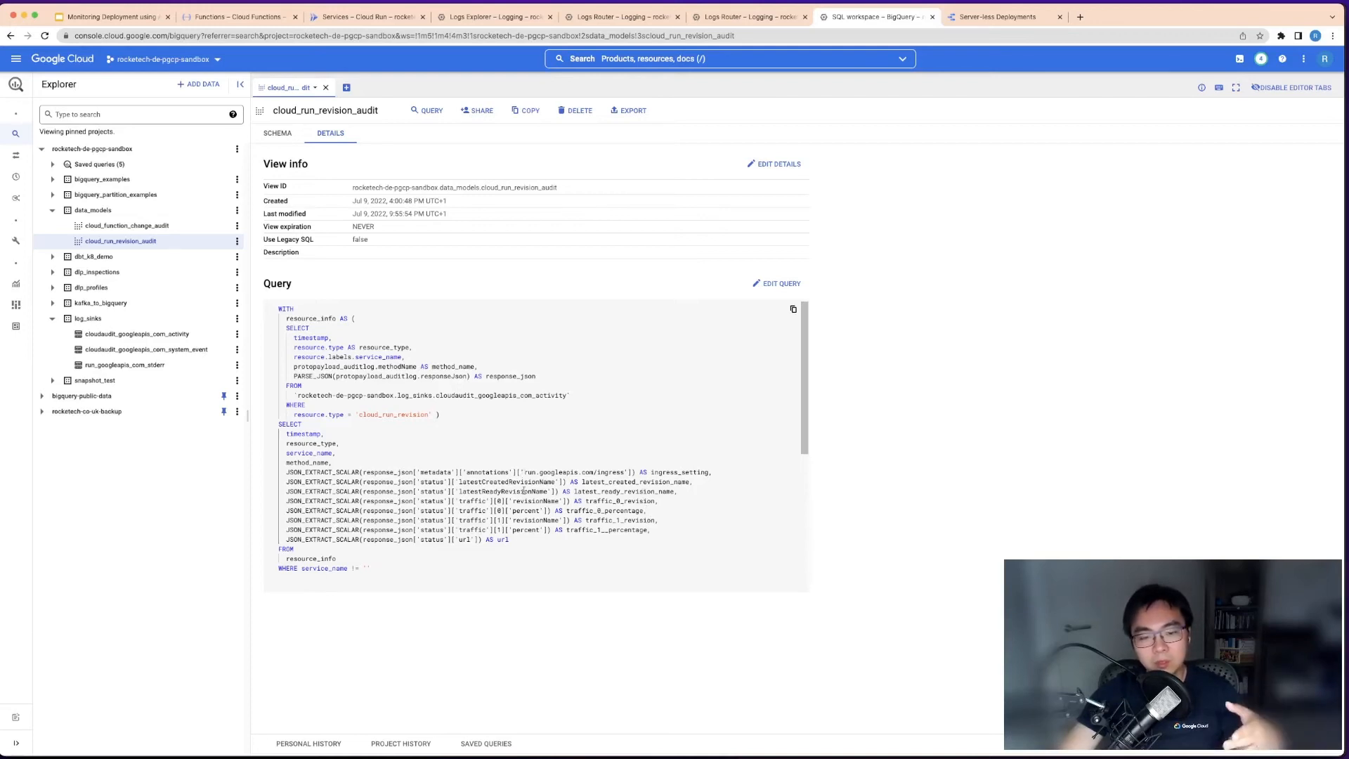
{"action": "left_click_drag", "start_coordinate": [525, 472], "coordinate": [528, 541]}
{"action": "left_click", "coordinate": [527, 538]}
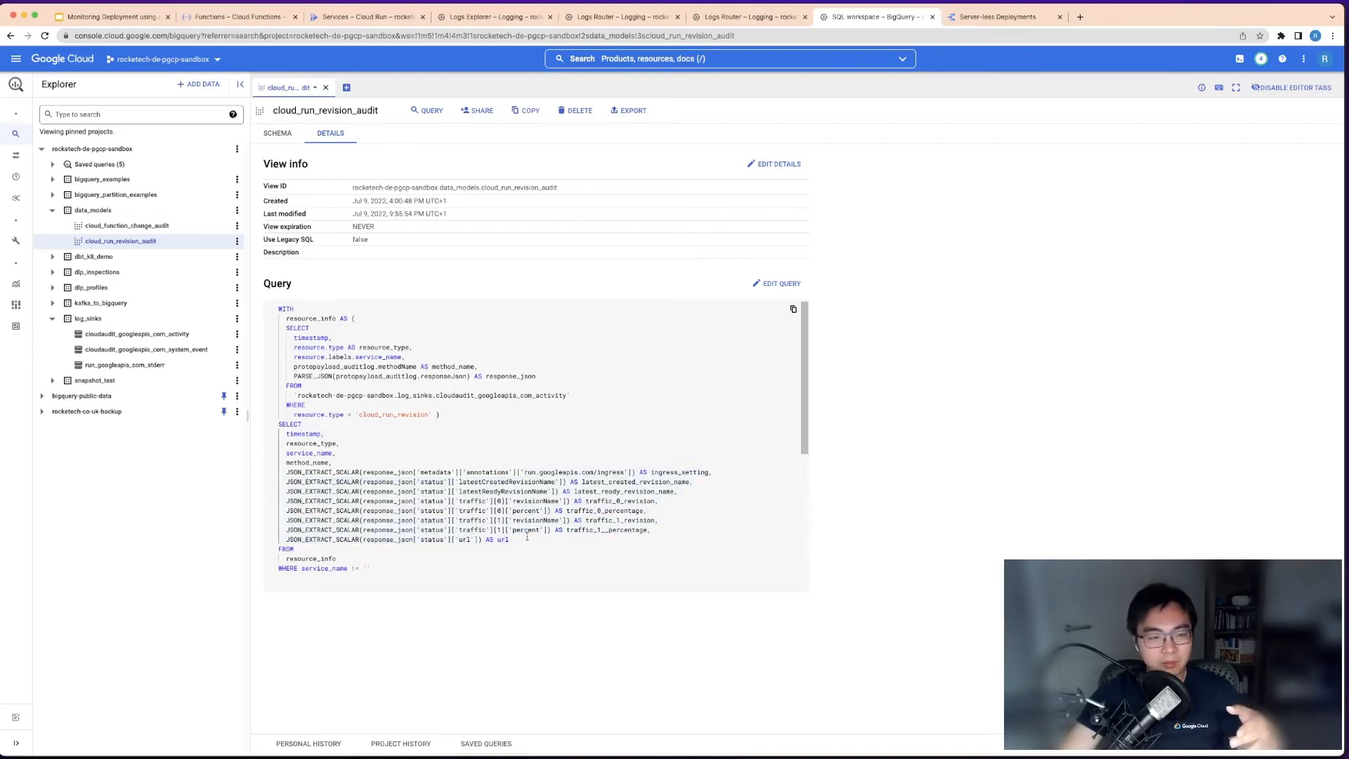
Open the details of the cloud_function_change_audit view and examine the timestamp, resource_type, service_name and method_name columns in its query.
{"action": "left_click", "coordinate": [191, 226]}
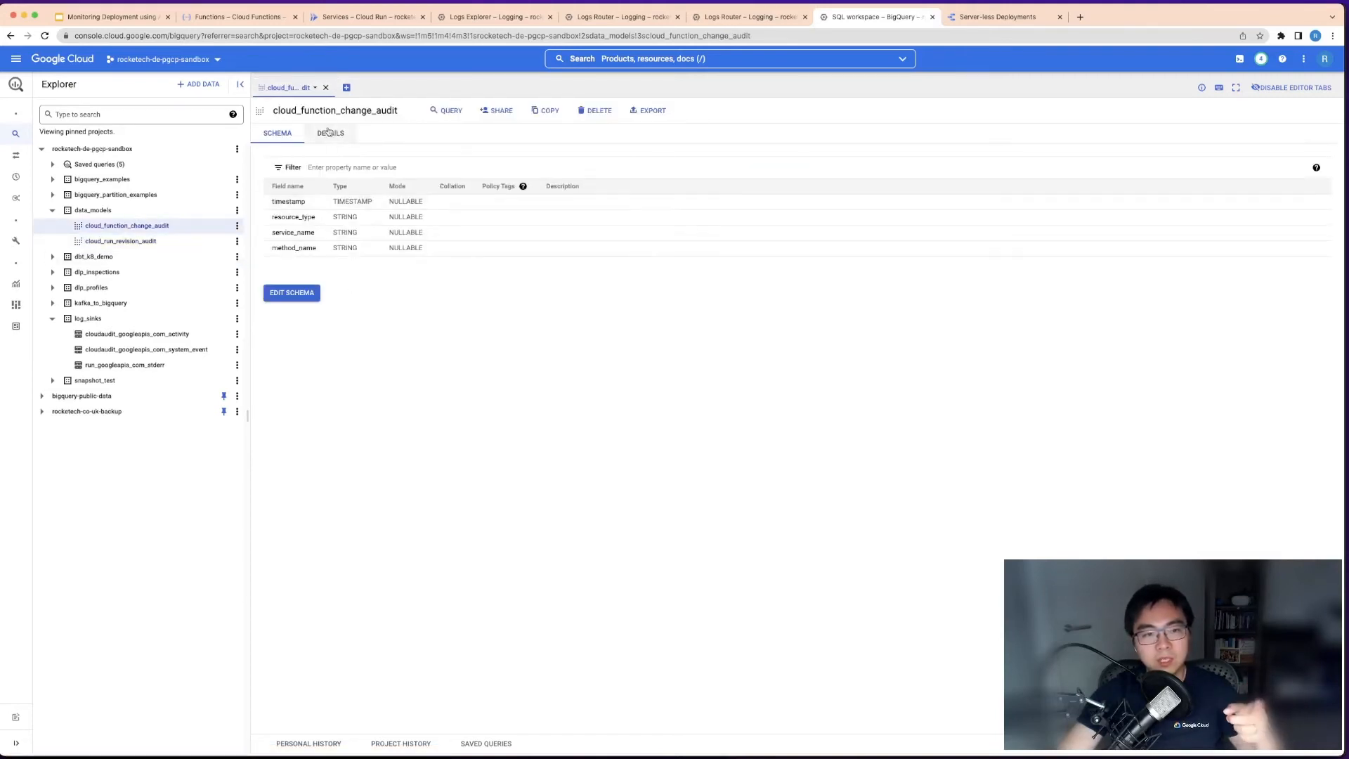
{"action": "left_click", "coordinate": [332, 135]}
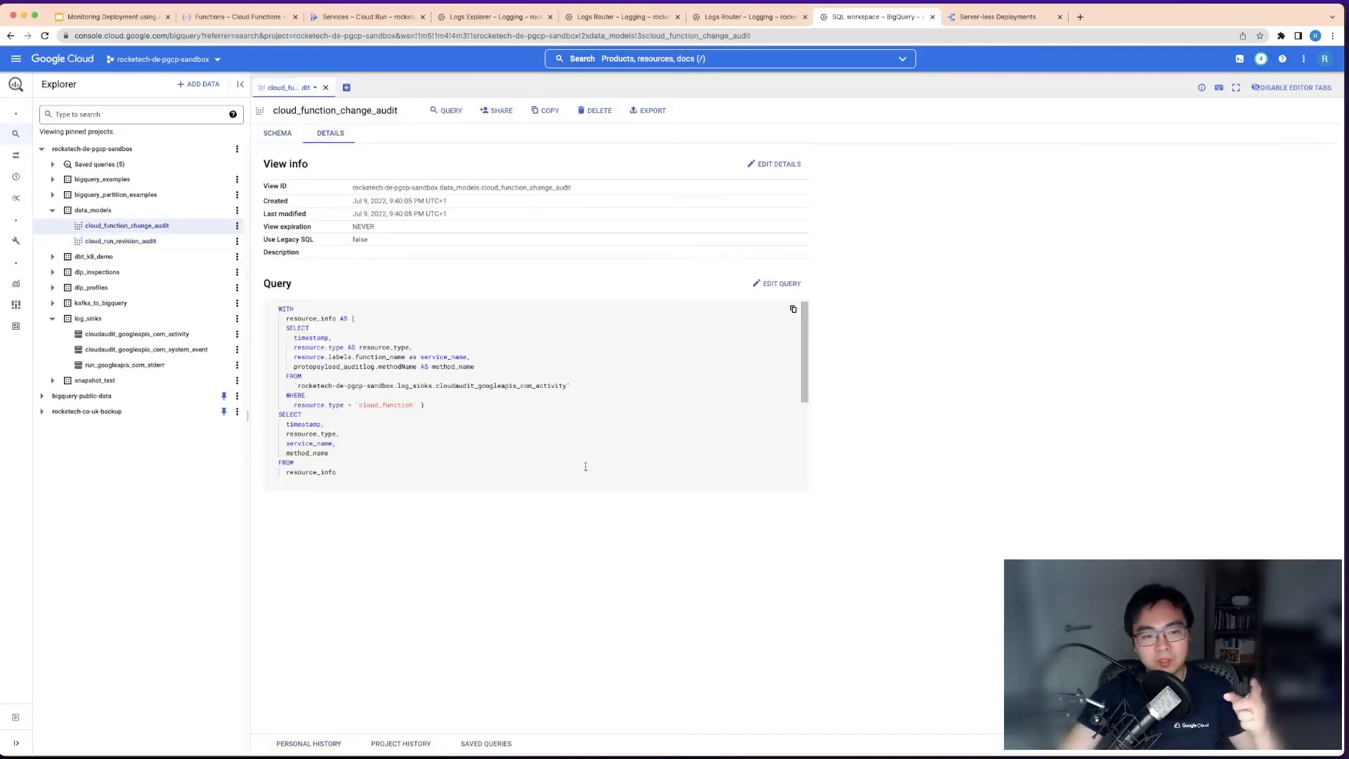
{"action": "triple_click", "coordinate": [302, 419]}
{"action": "double_click", "coordinate": [304, 424]}
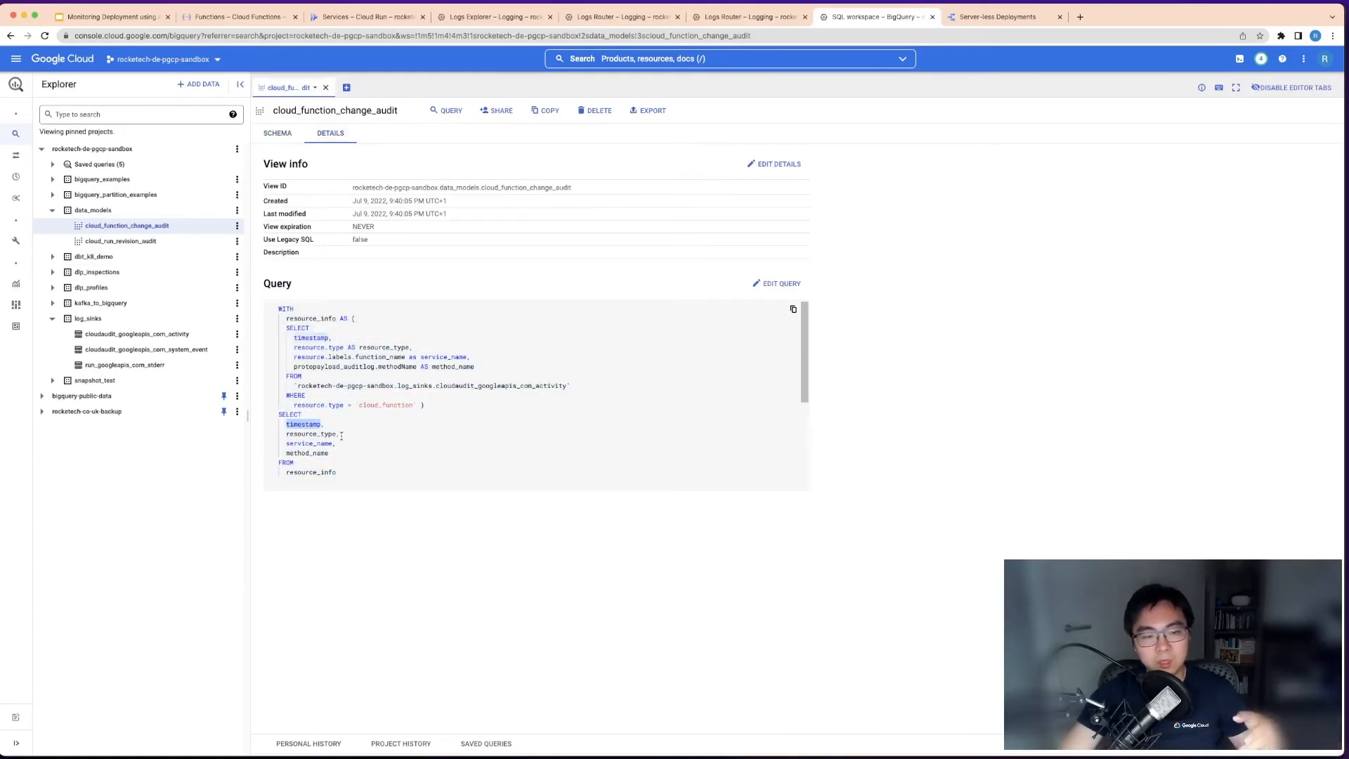
{"action": "left_click", "coordinate": [339, 436]}
{"action": "double_click", "coordinate": [324, 449]}
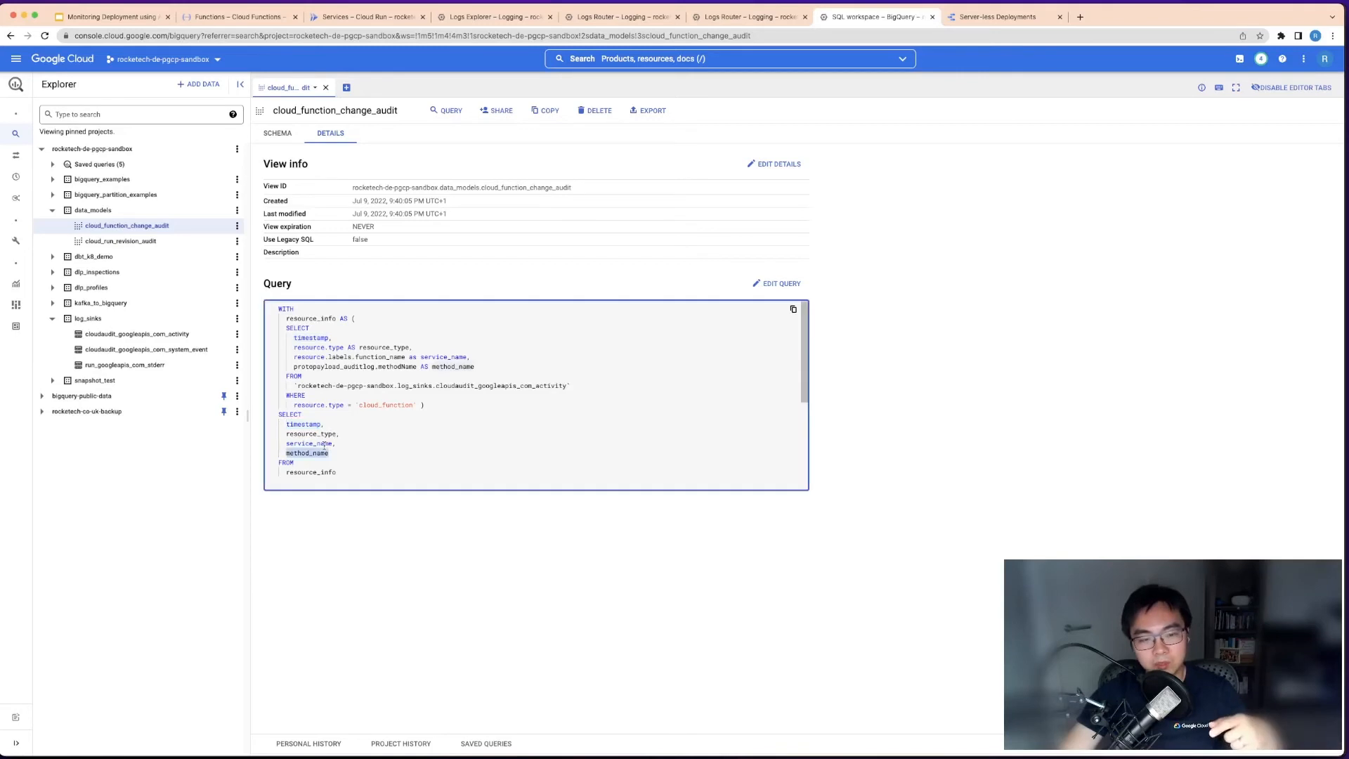
{"action": "left_click", "coordinate": [345, 456]}
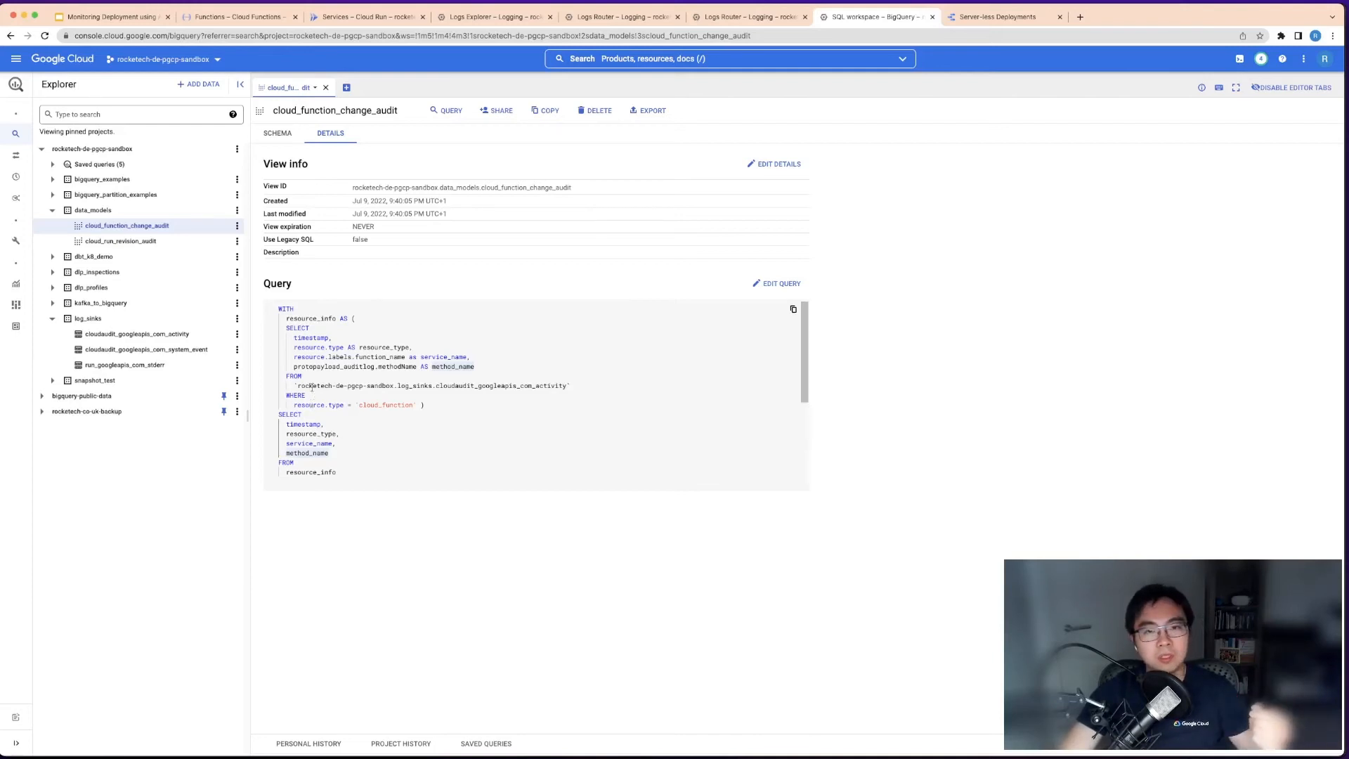
Switch to the Server-less Deployments report in Data Studio and review the ingress_setting values in the Cloud Run revision table.
{"action": "left_click", "coordinate": [1003, 18]}
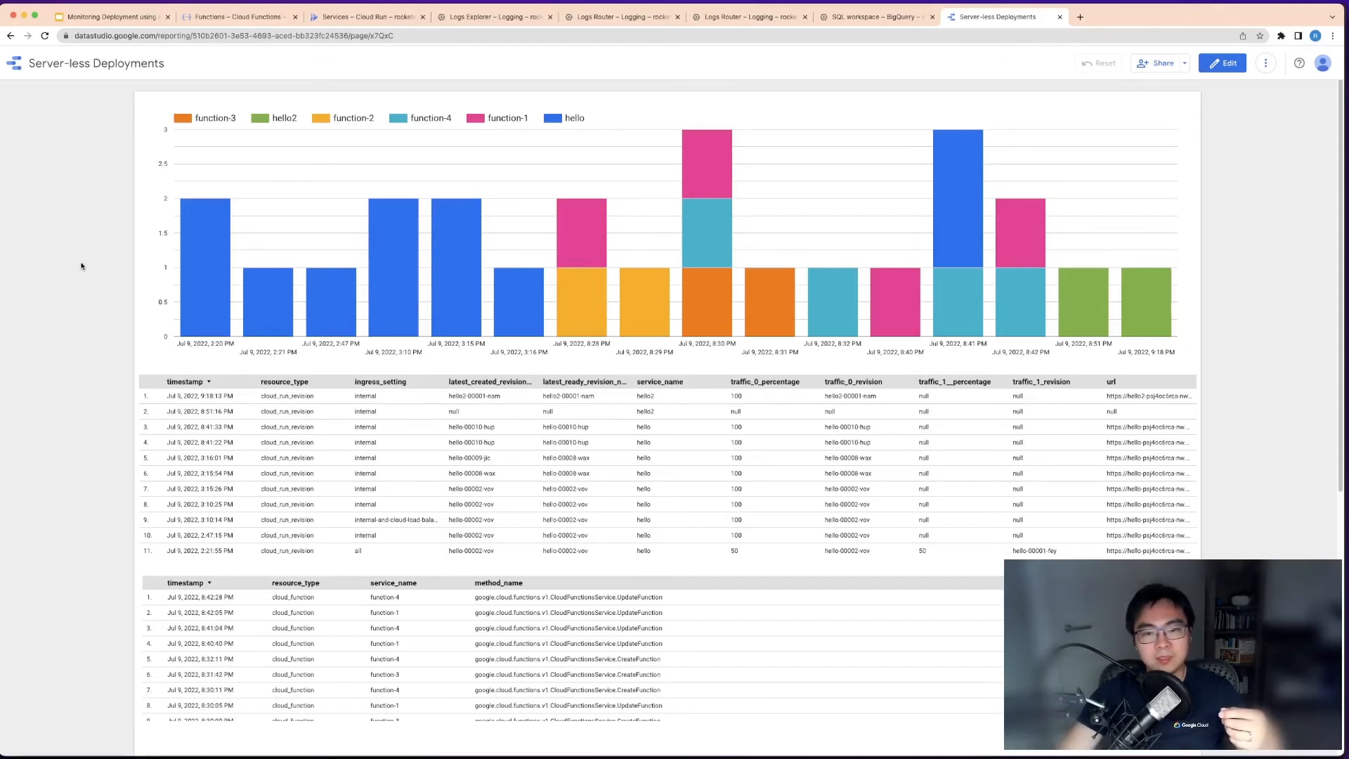
{"action": "scroll", "coordinate": [81, 266], "scroll_direction": "up", "scroll_amount": 1}
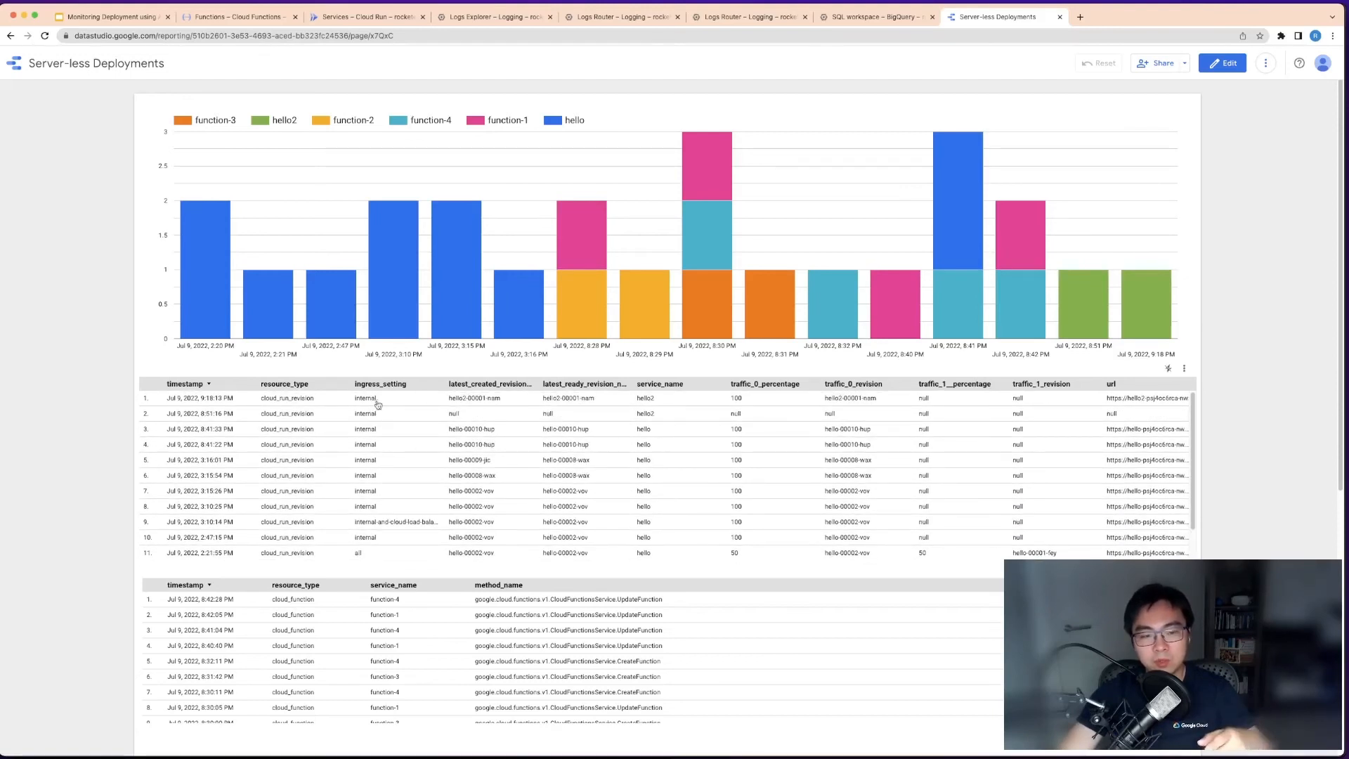
{"action": "scroll", "coordinate": [385, 492], "scroll_direction": "down", "scroll_amount": 1}
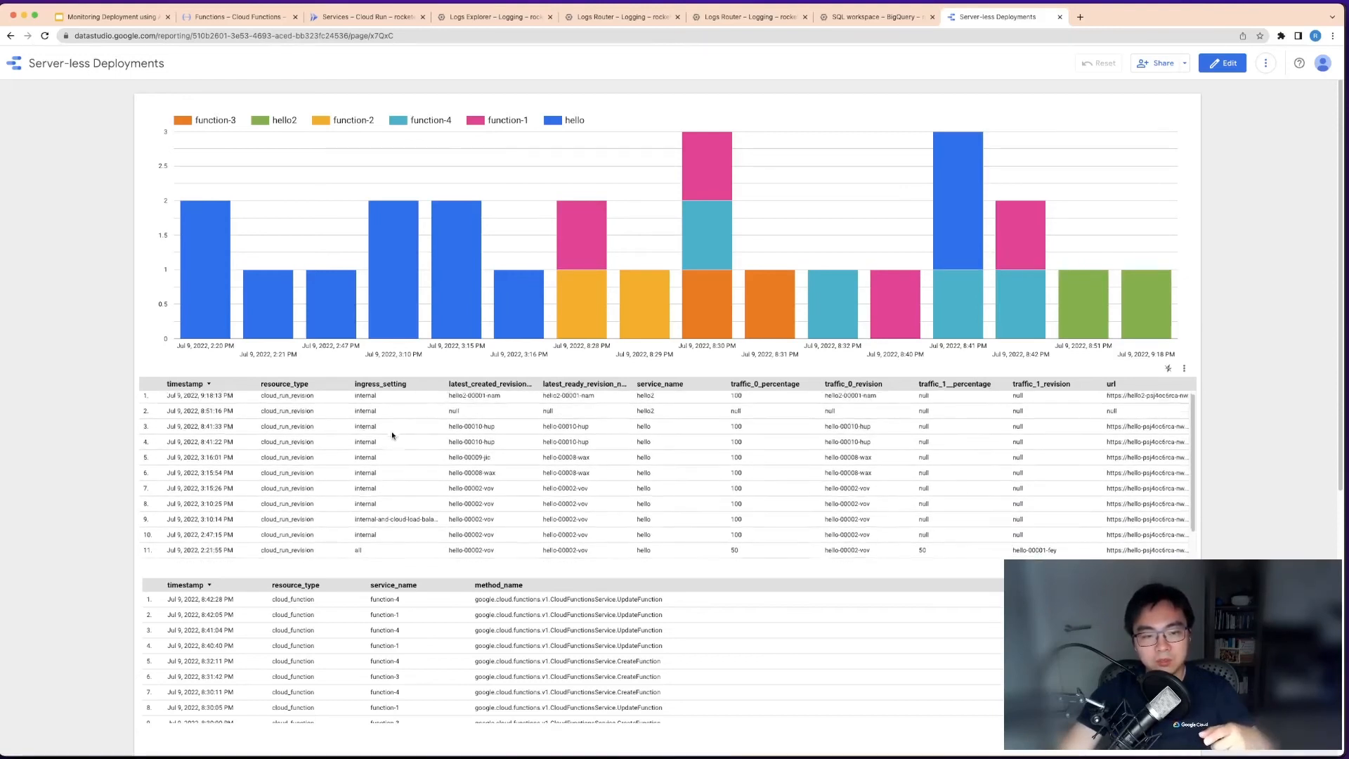
{"action": "scroll", "coordinate": [379, 527], "scroll_direction": "up", "scroll_amount": 1}
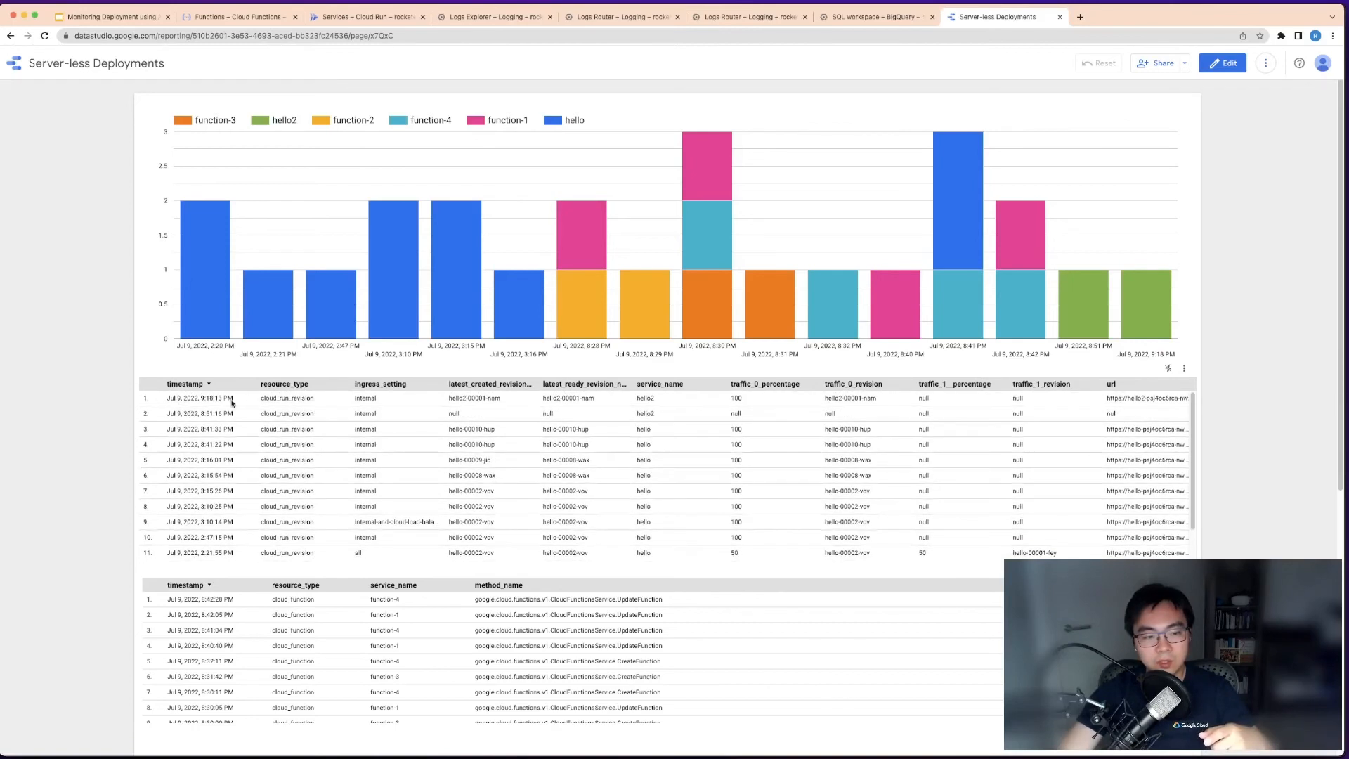
{"action": "scroll", "coordinate": [390, 501], "scroll_direction": "down", "scroll_amount": 2}
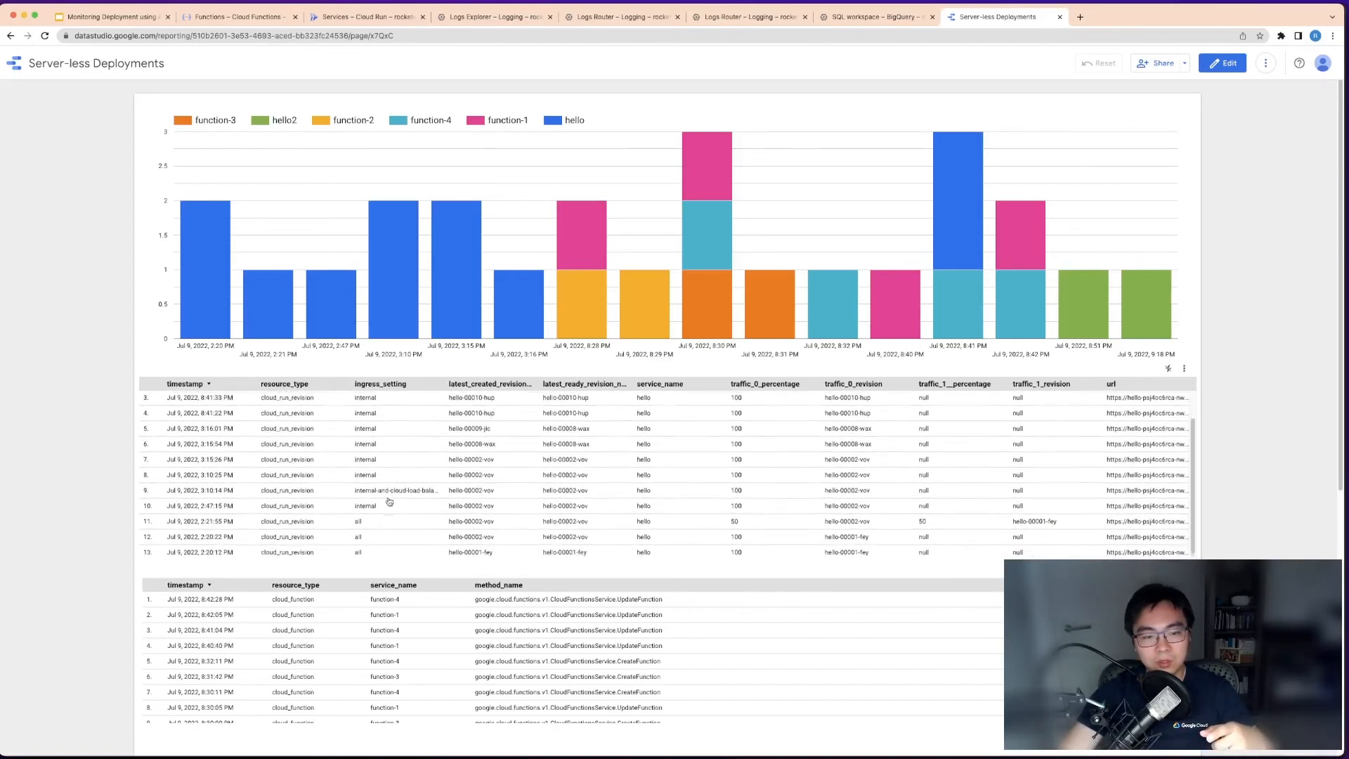
{"action": "scroll", "coordinate": [377, 541], "scroll_direction": "down", "scroll_amount": 1}
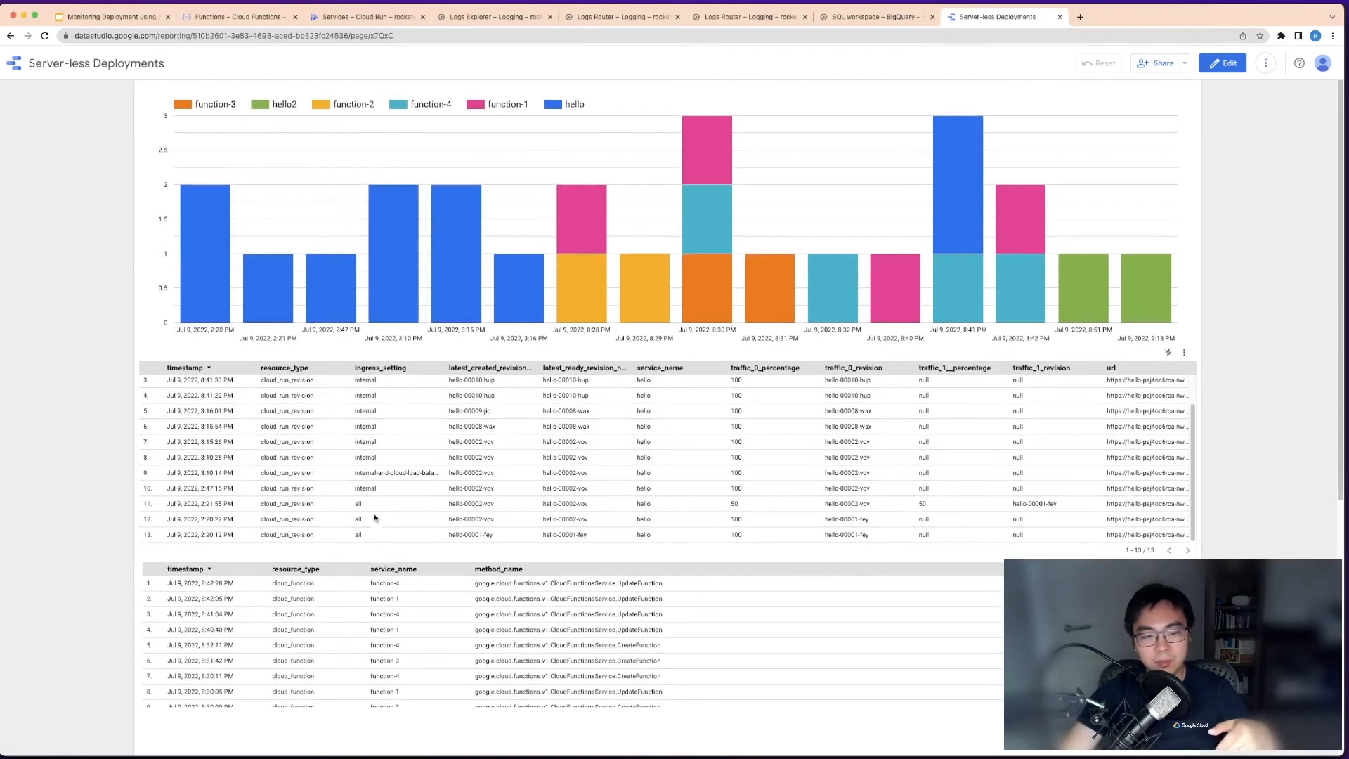
{"action": "scroll", "coordinate": [379, 518], "scroll_direction": "up", "scroll_amount": 1}
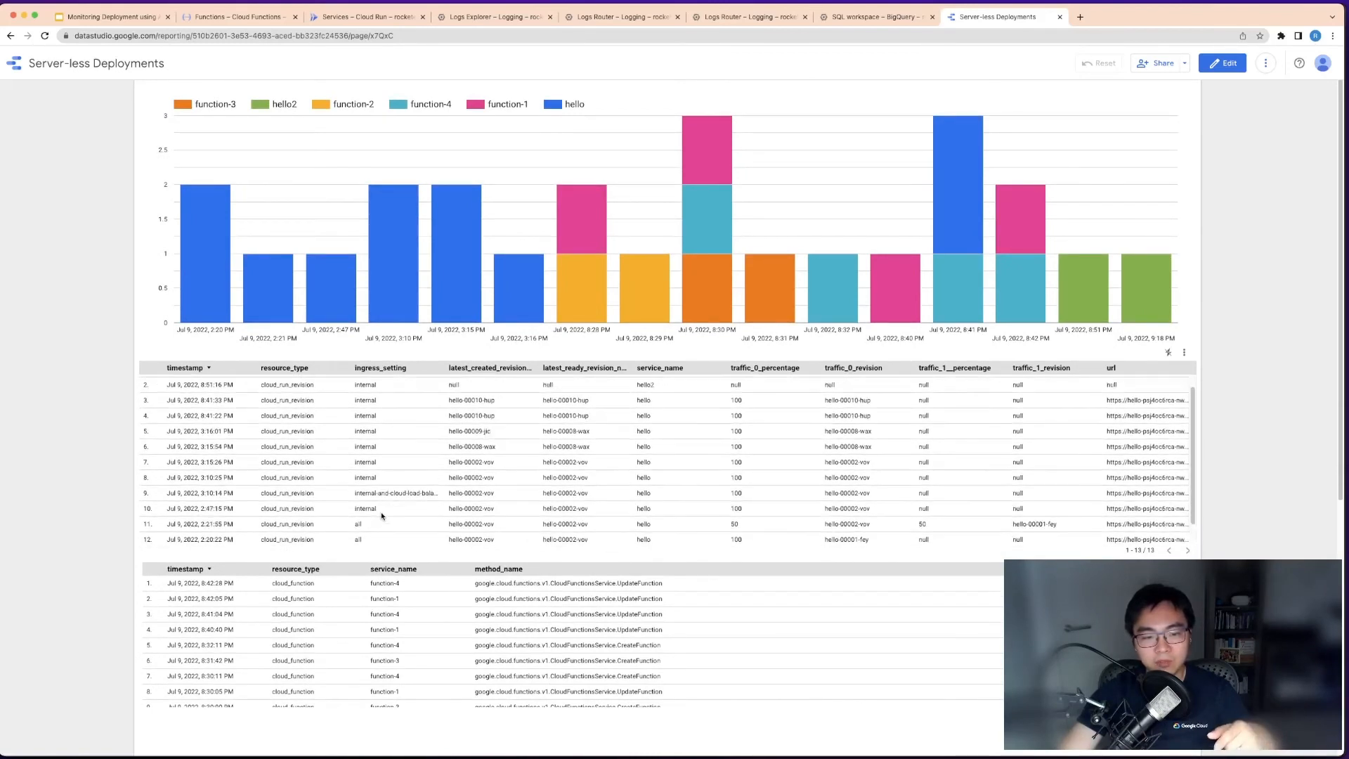
{"action": "scroll", "coordinate": [385, 508], "scroll_direction": "up", "scroll_amount": 1}
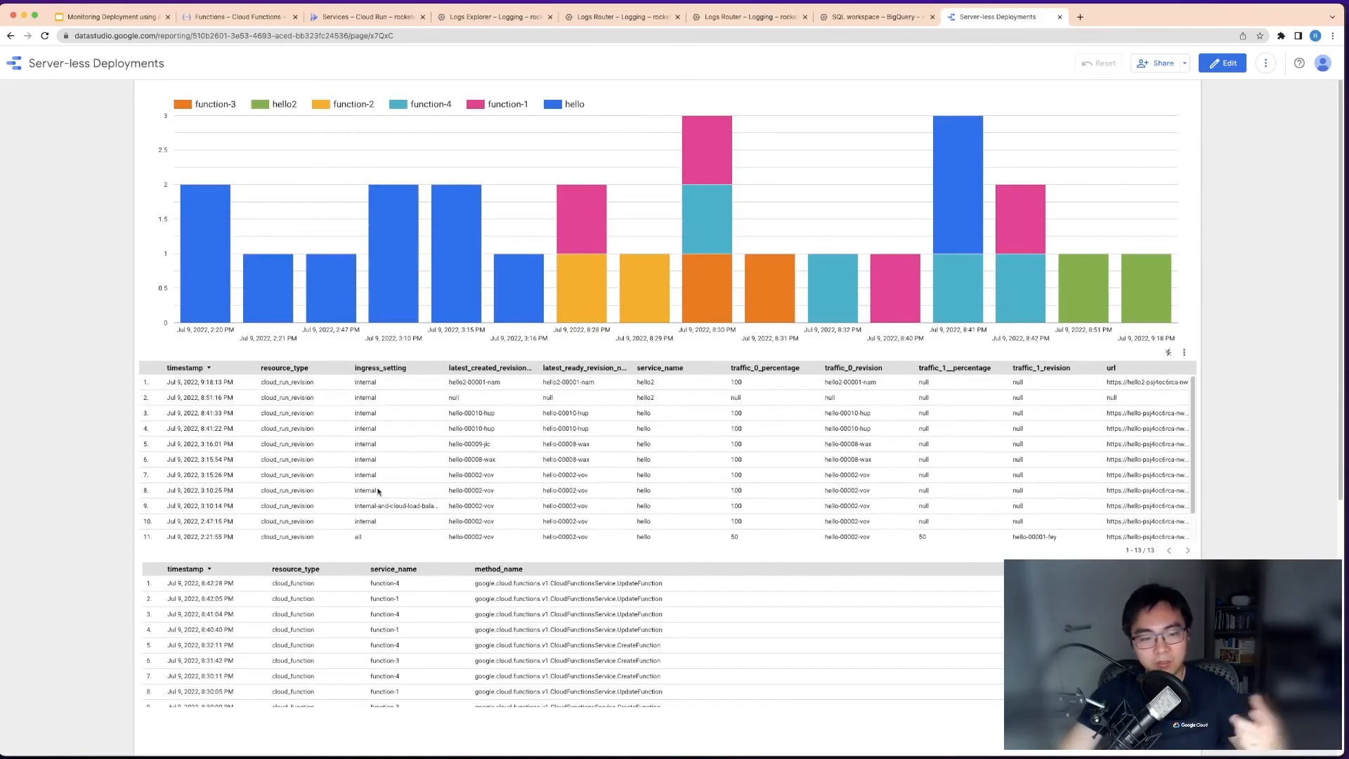
{"action": "scroll", "coordinate": [383, 508], "scroll_direction": "up", "scroll_amount": 1}
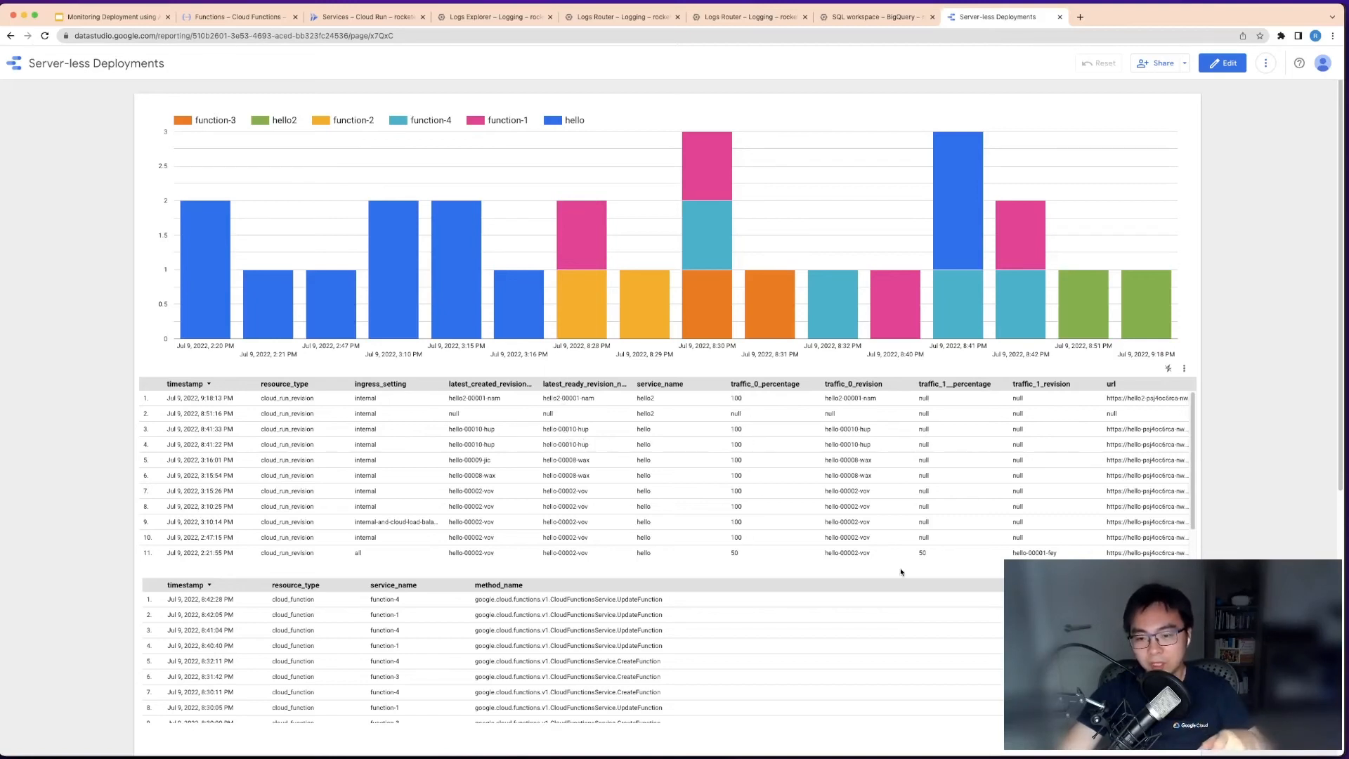
Review the traffic percentage, traffic revision and url columns of the Cloud Run revision table.
{"action": "scroll", "coordinate": [819, 524], "scroll_direction": "down", "scroll_amount": 1}
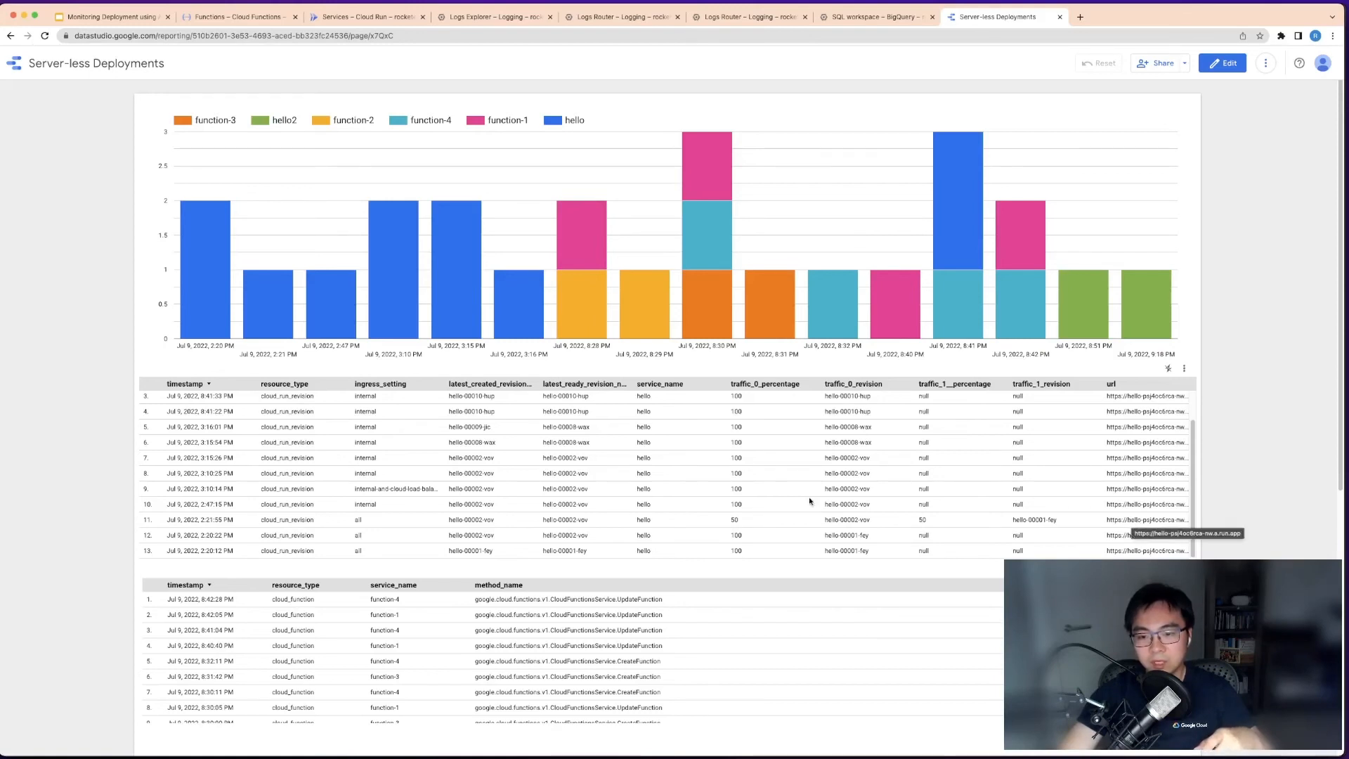
{"action": "scroll", "coordinate": [831, 466], "scroll_direction": "up", "scroll_amount": 1}
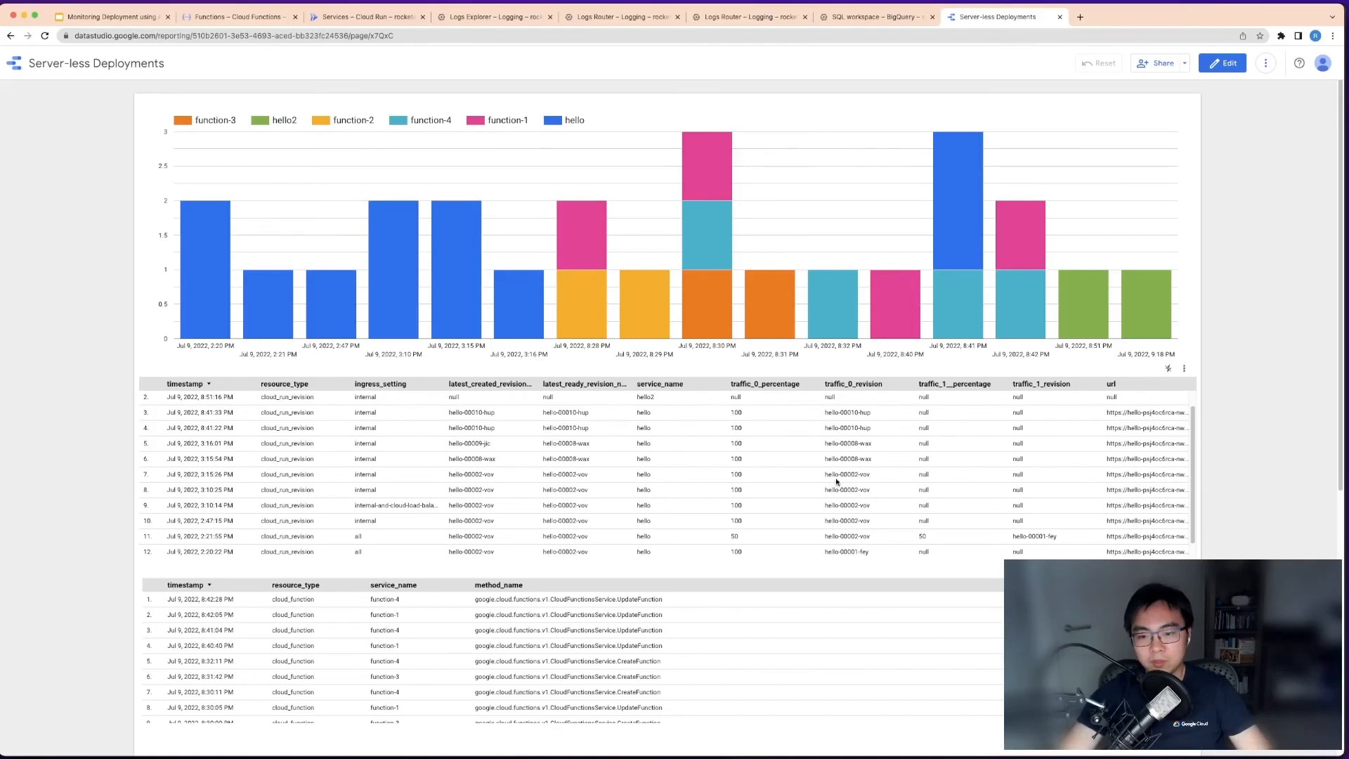
{"action": "scroll", "coordinate": [837, 435], "scroll_direction": "up", "scroll_amount": 1}
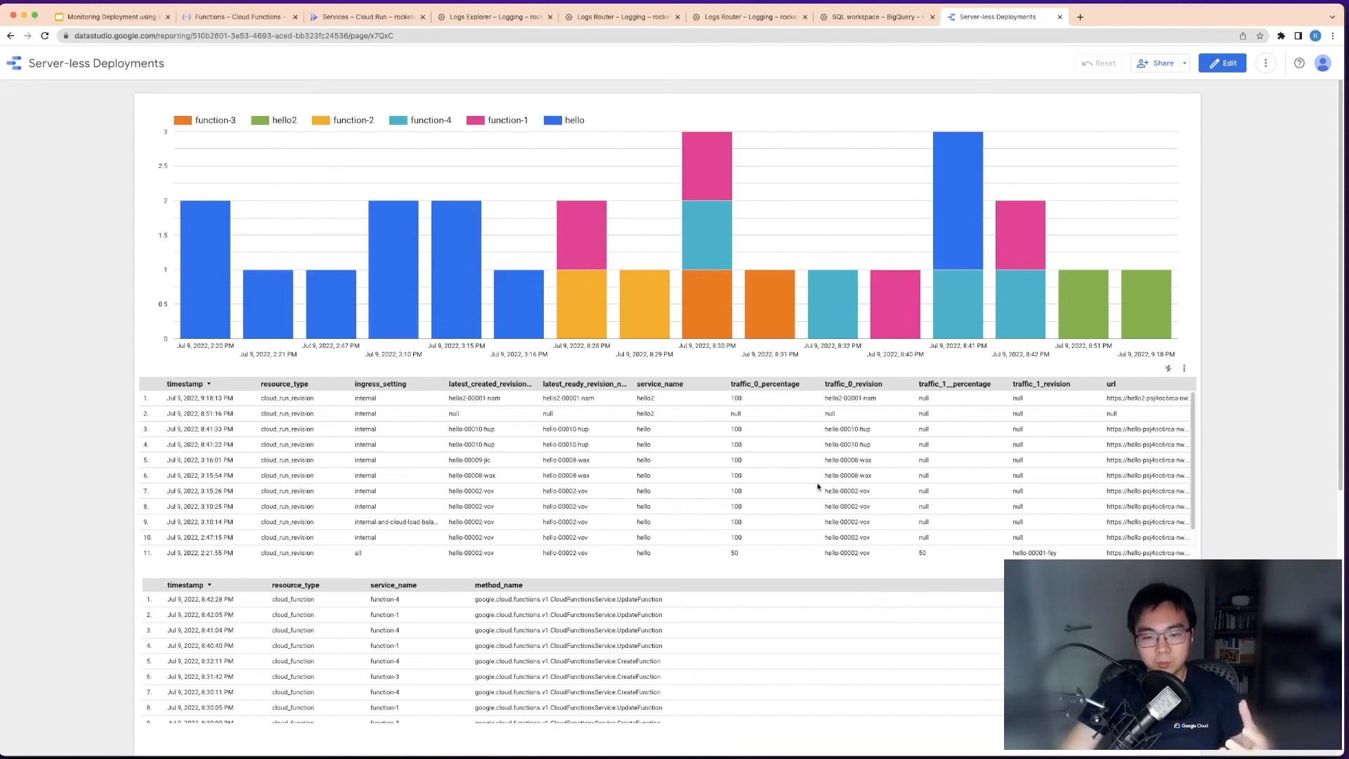
Review the Cloud Function changes table and inspect the deployment chart's bars, including function-3 and function-4 at Jul 9, 2022, 8:30 PM.
{"action": "scroll", "coordinate": [598, 706], "scroll_direction": "down", "scroll_amount": 2}
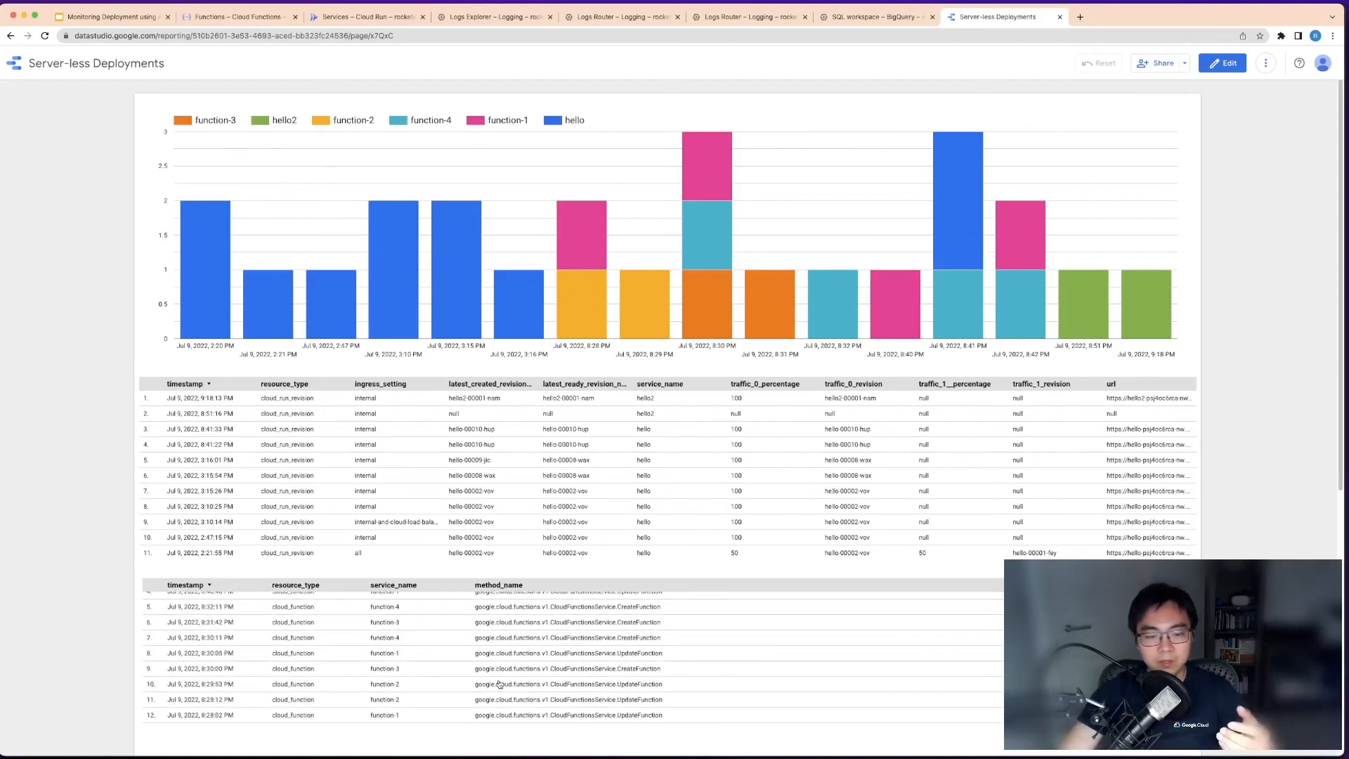
{"action": "scroll", "coordinate": [499, 684], "scroll_direction": "up", "scroll_amount": 2}
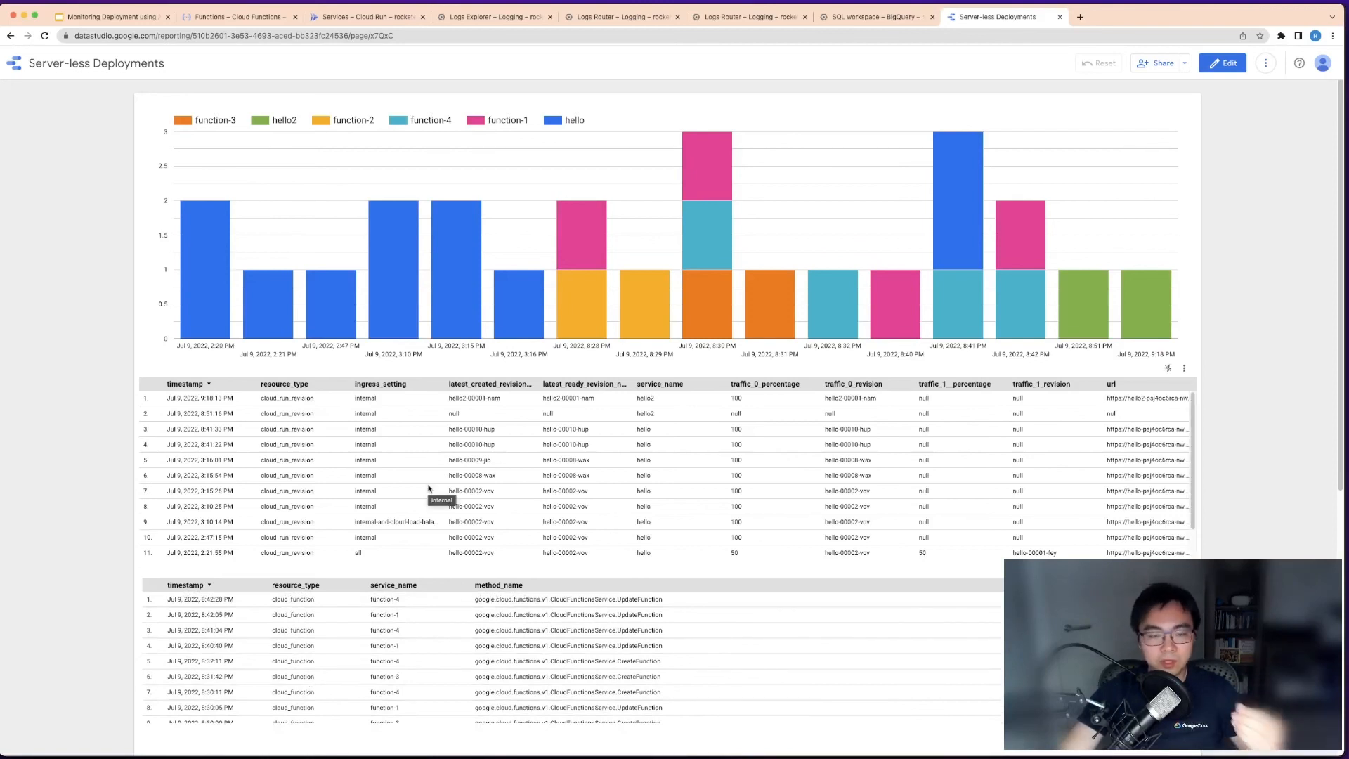
{"action": "mouse_move", "coordinate": [563, 261]}
{"action": "mouse_move", "coordinate": [196, 285]}
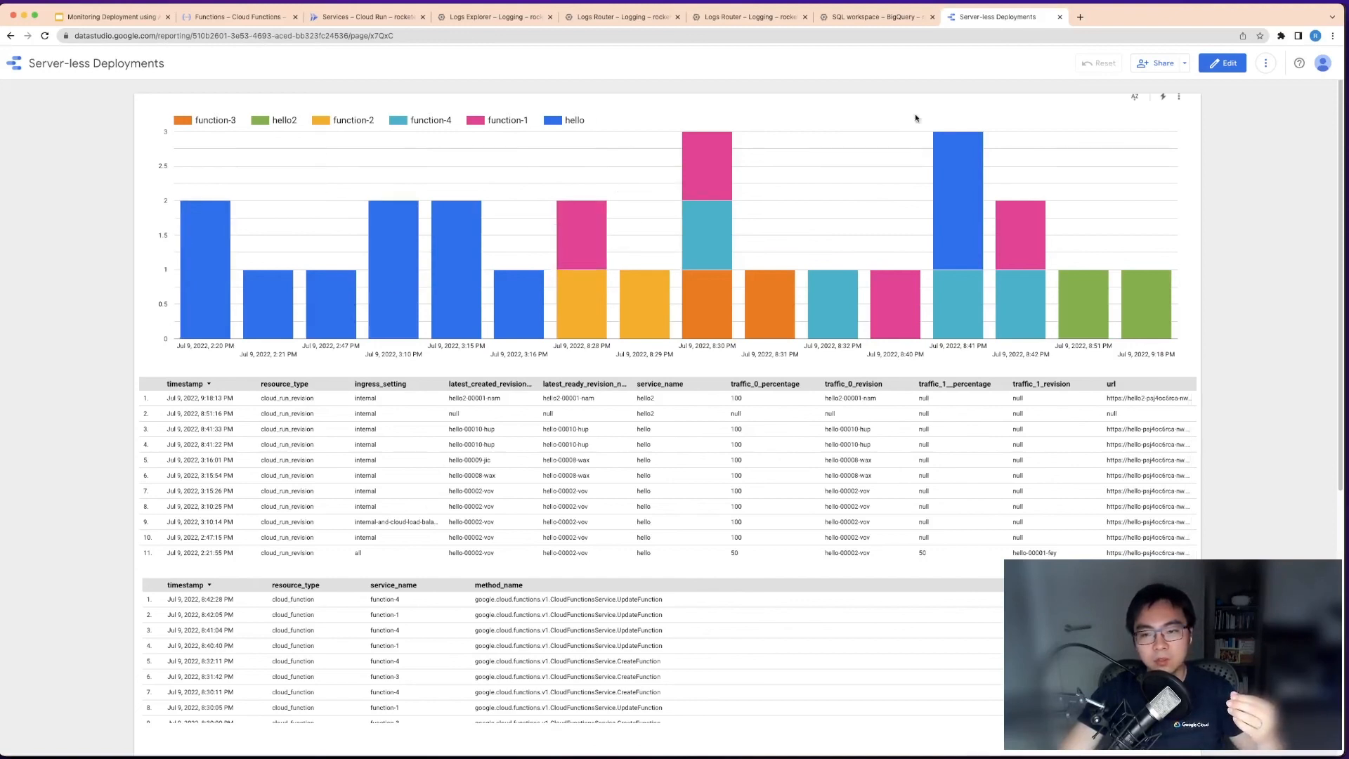
{"action": "mouse_move", "coordinate": [650, 298]}
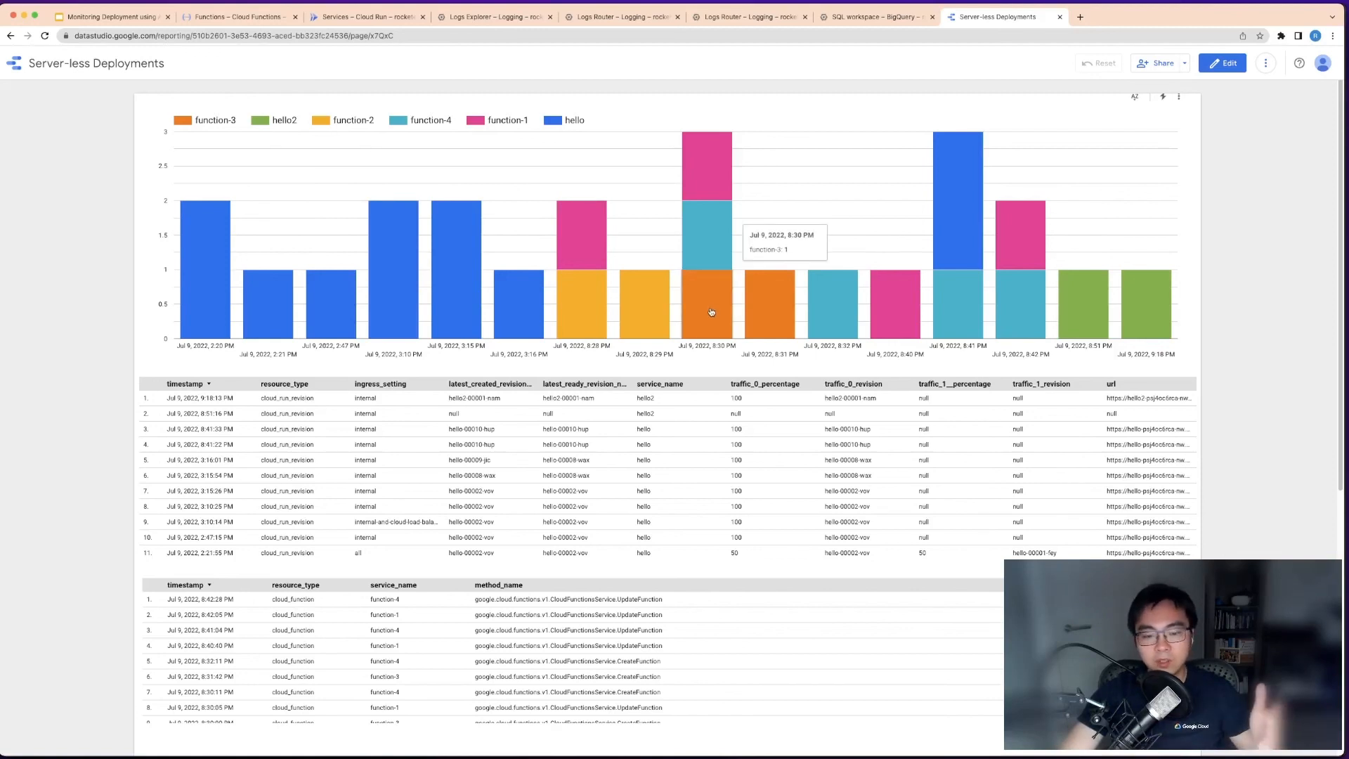
{"action": "mouse_move", "coordinate": [706, 255]}
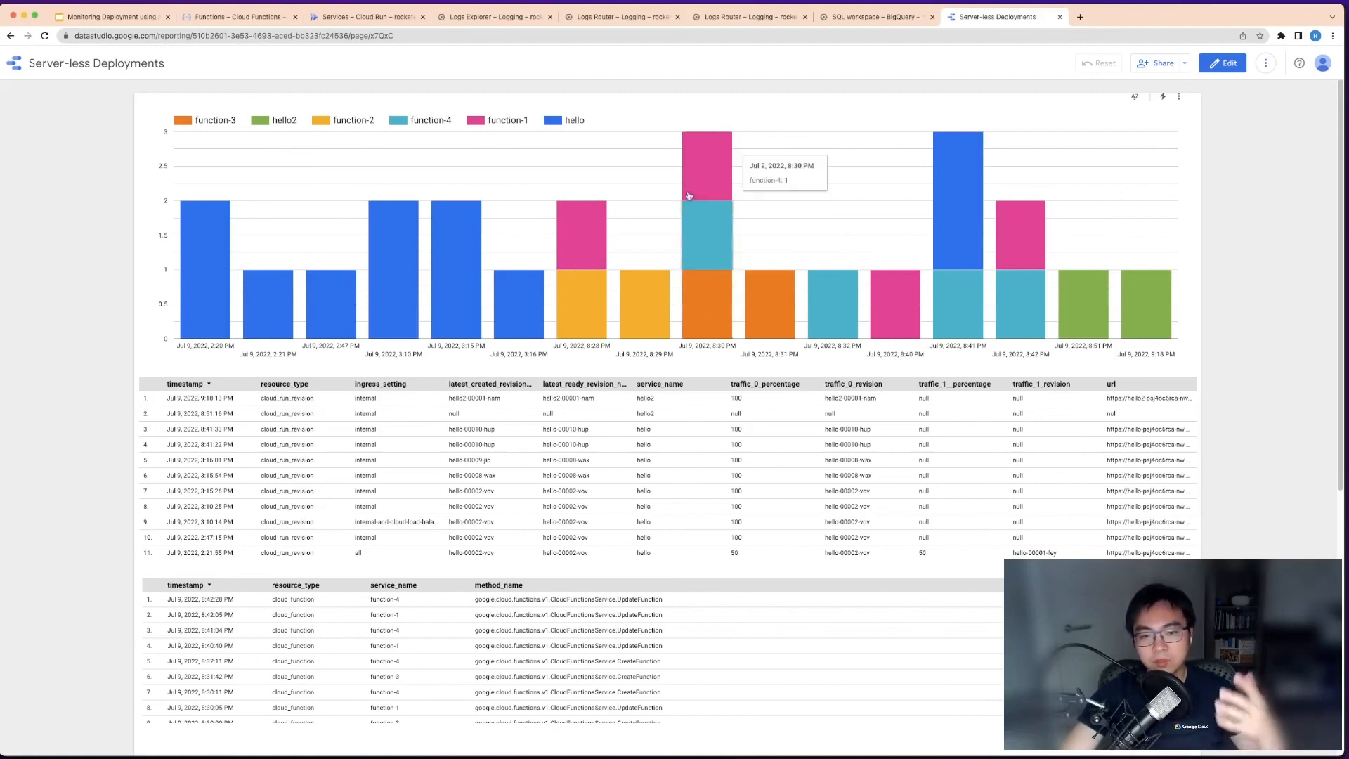